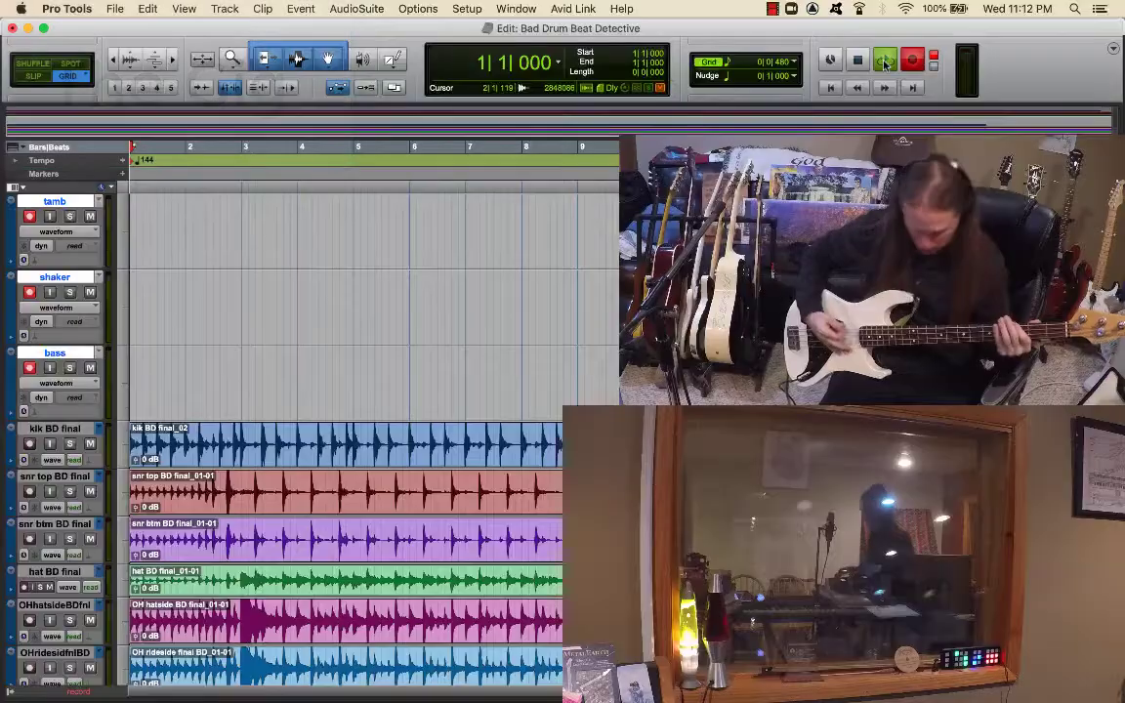
- Bring the Edit window of the Bad Drum Beat Detective session to the front
click(884, 61)
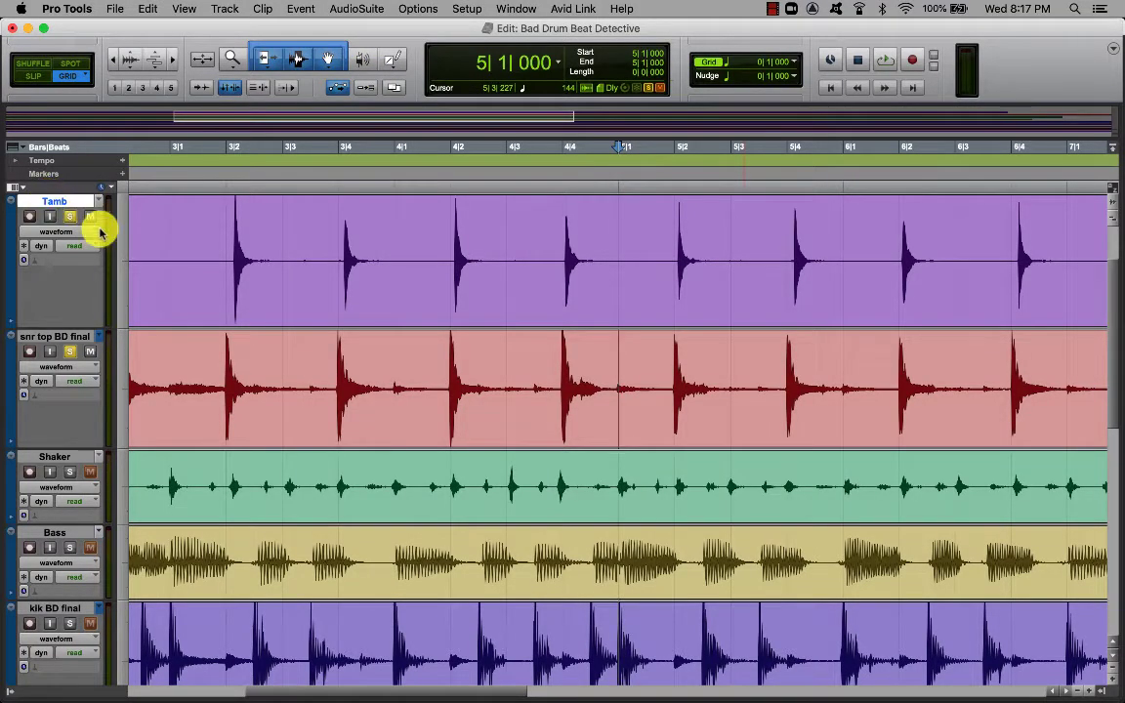
- Select the Tamb clip and set the Tamb track's Elastic Audio mode to Rhythmic
click(254, 290)
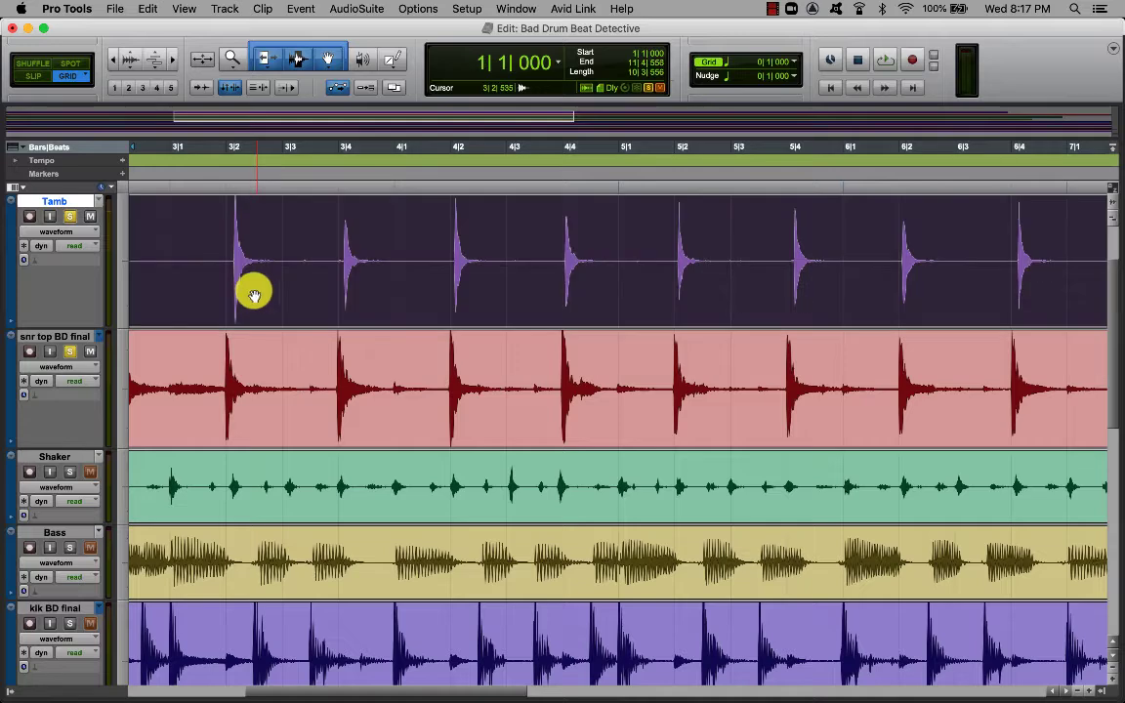
click(37, 265)
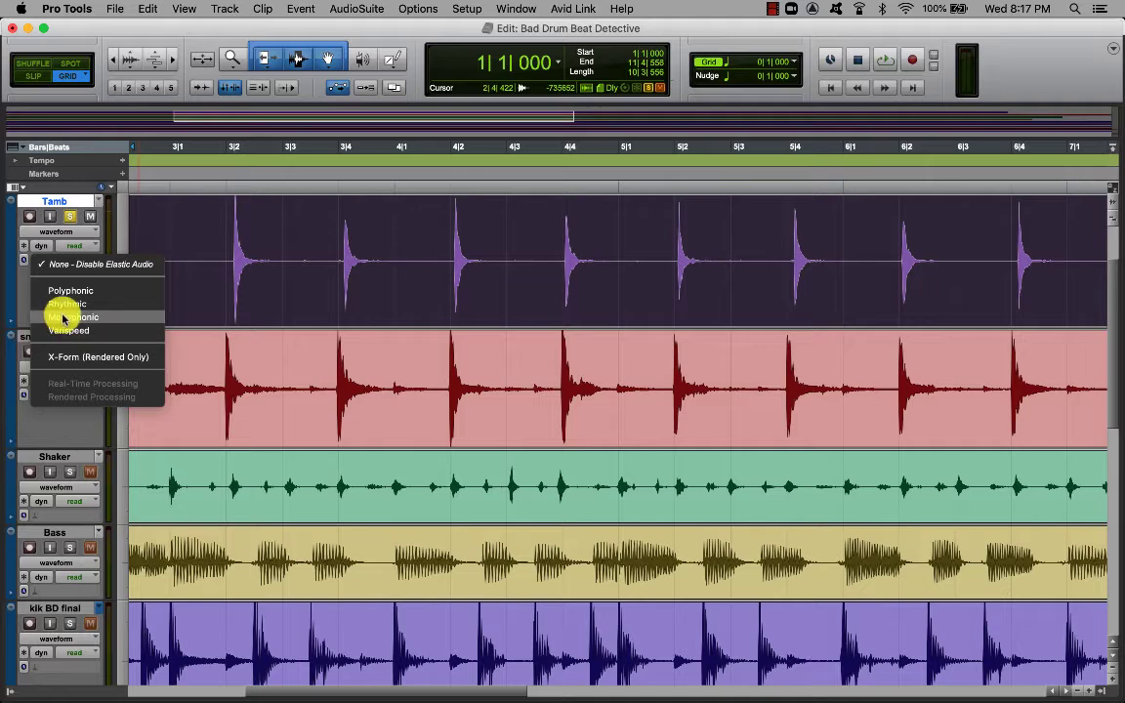
click(62, 305)
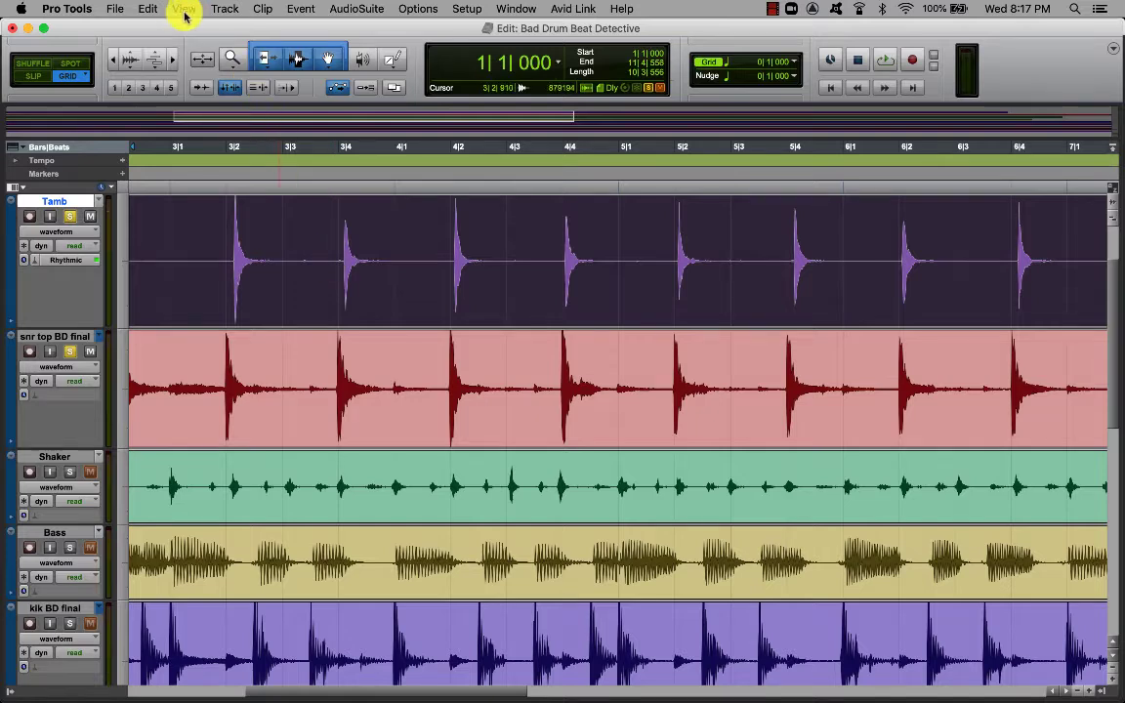
click(305, 11)
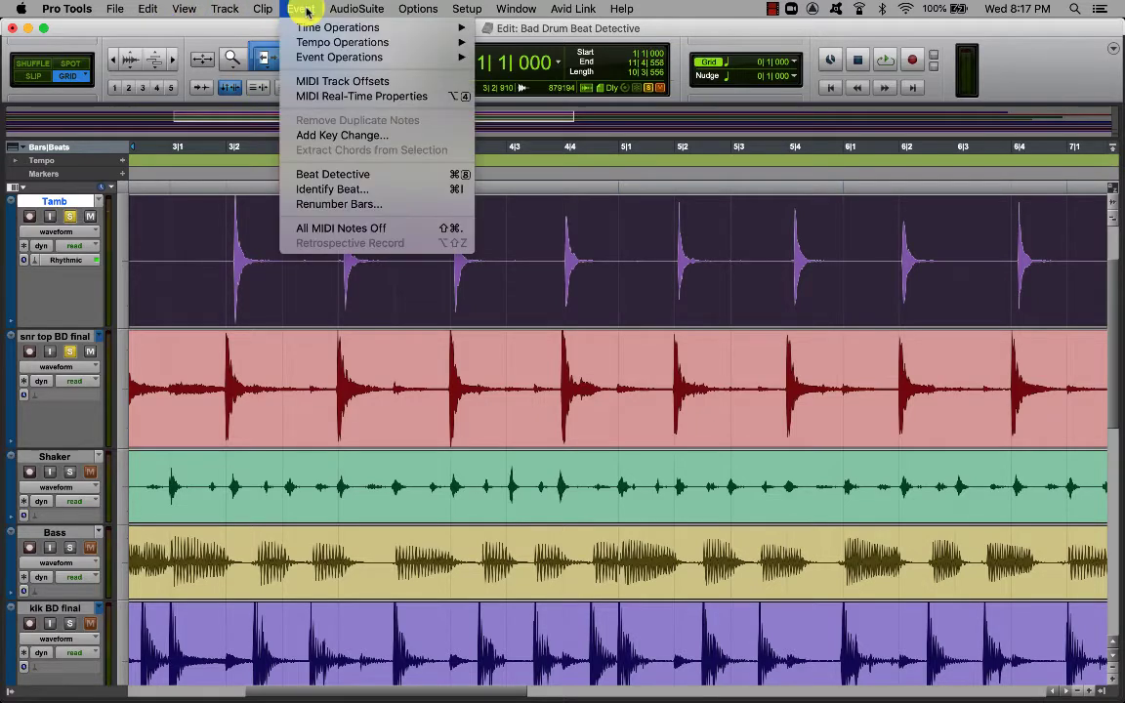
mouse_move(322, 59)
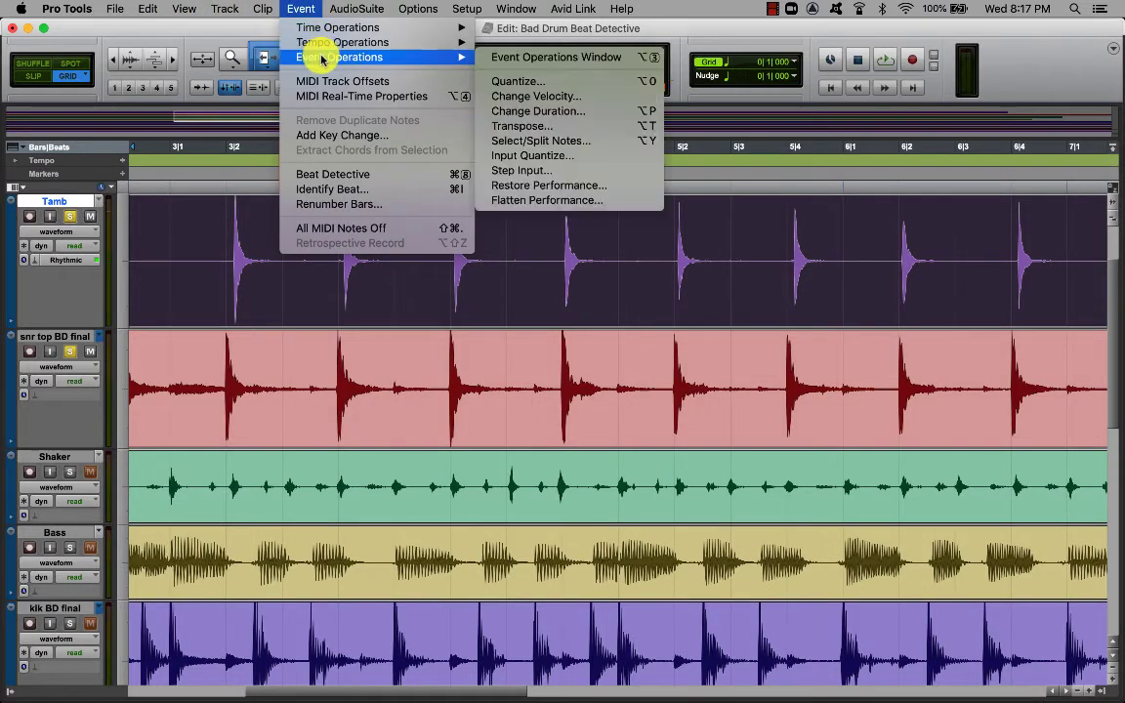
- Quantize the Tamb clip's hits to a 1/4-note grid at 100% strength, then close Quantize
click(515, 84)
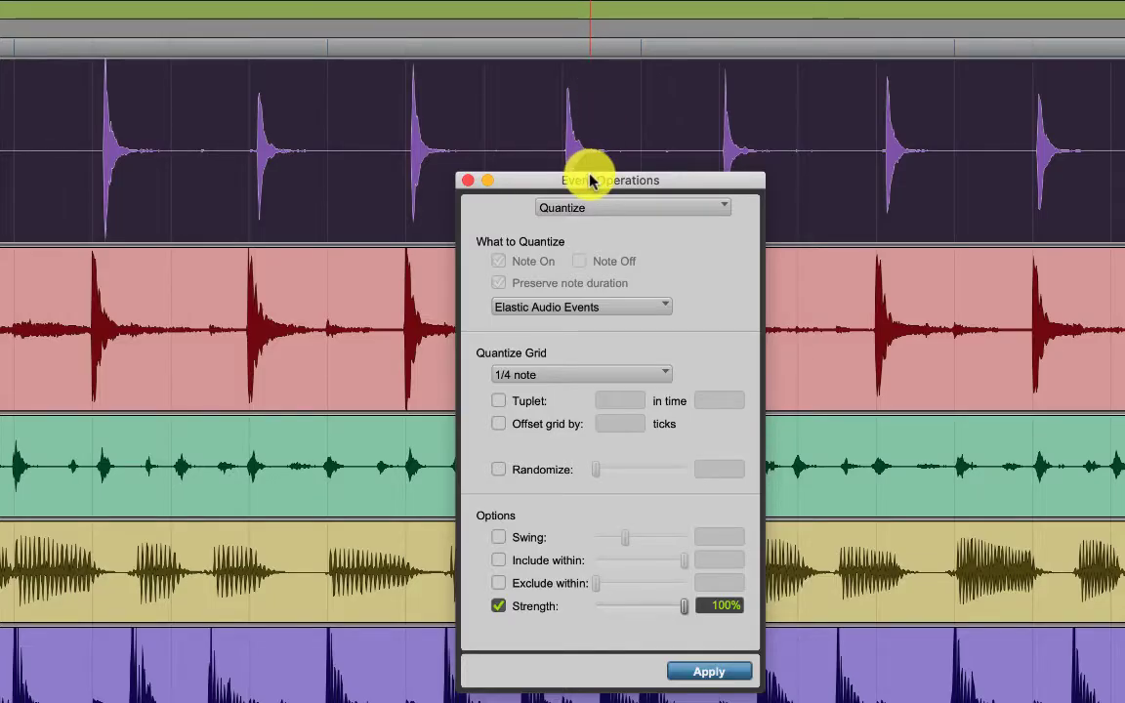
drag(591, 180, 600, 204)
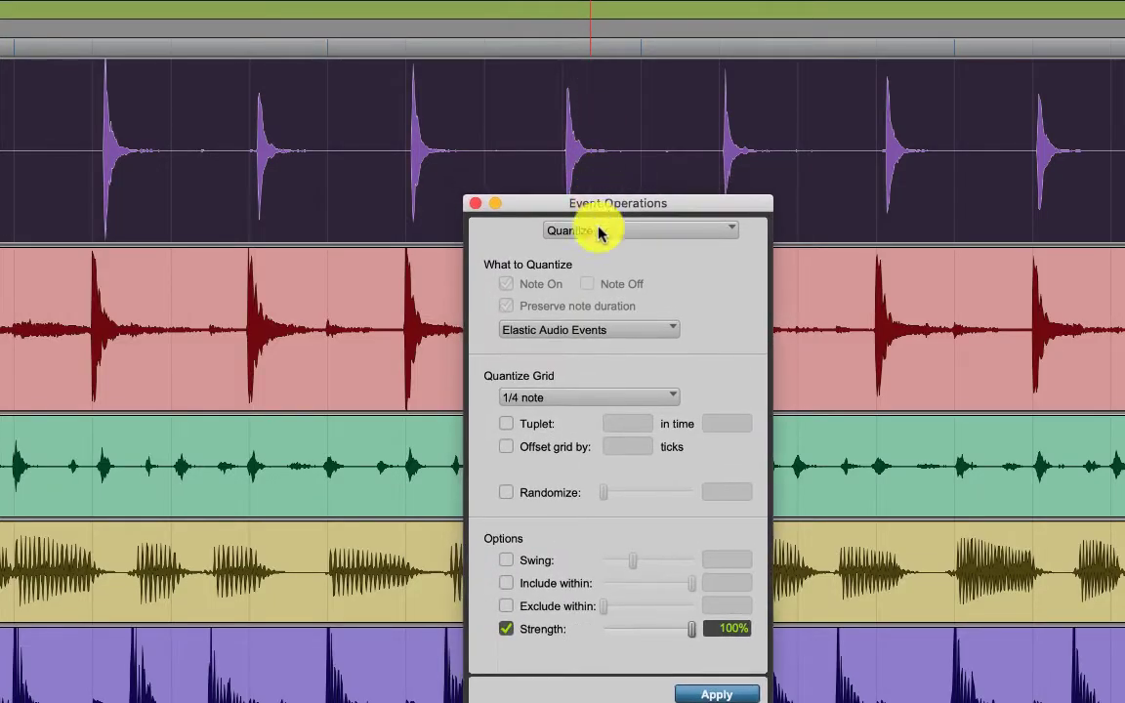
click(589, 398)
click(561, 399)
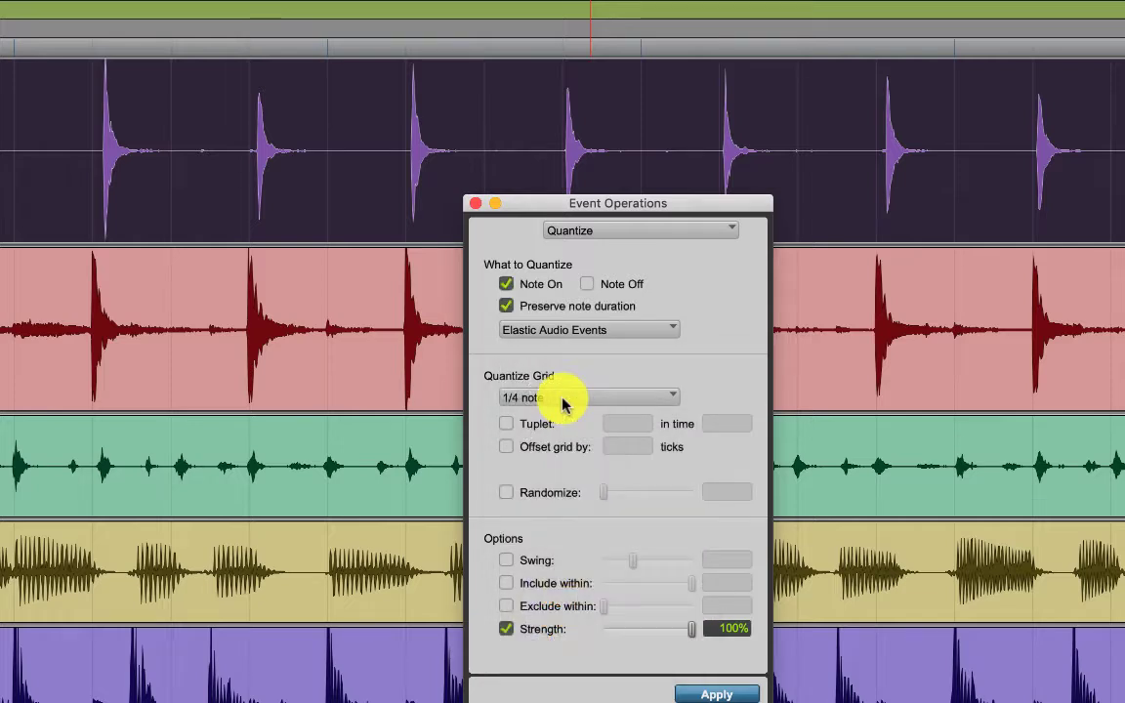
click(506, 629)
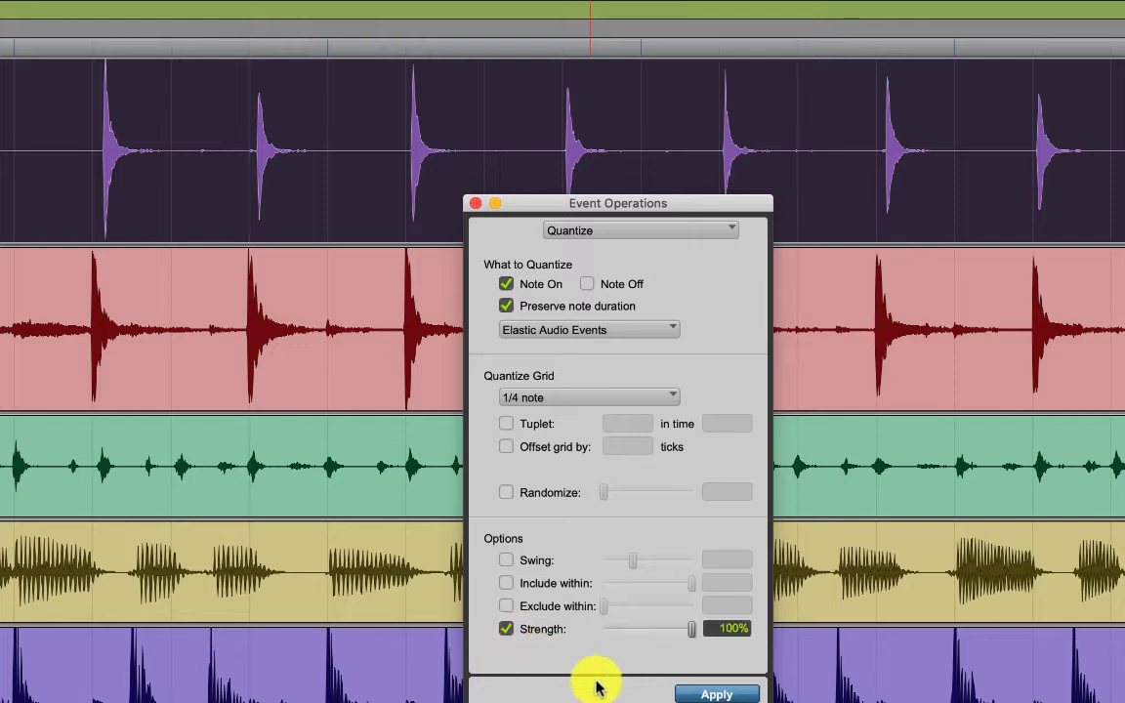
click(714, 693)
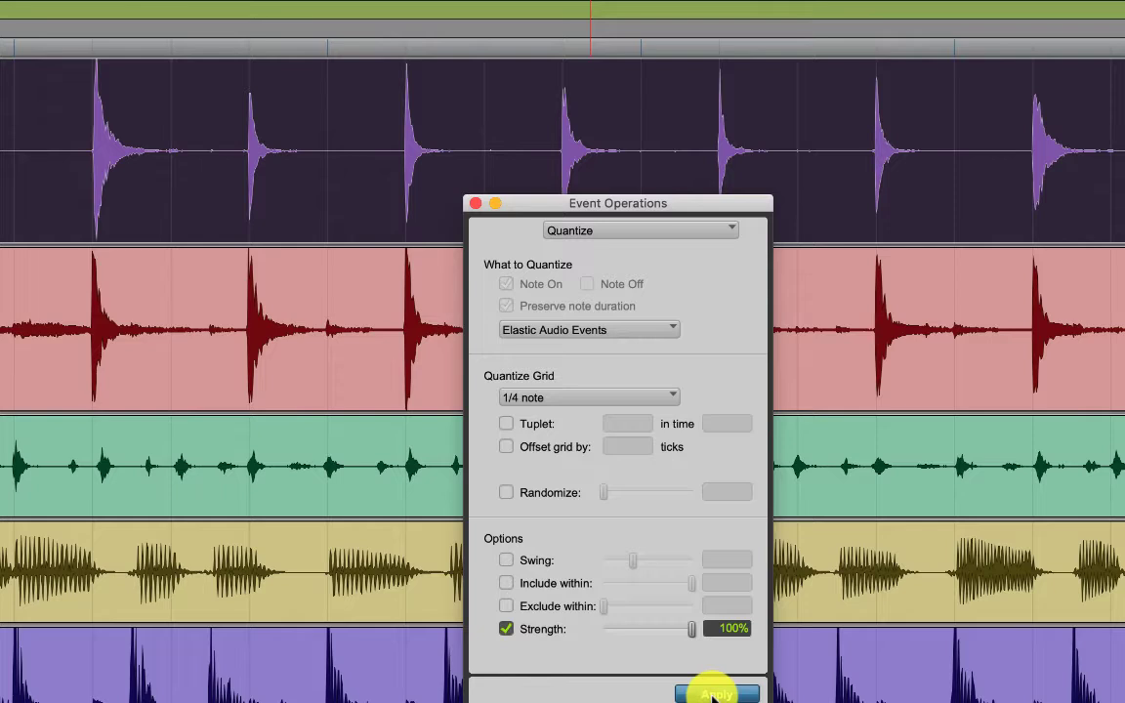
key(super+bracketleft)
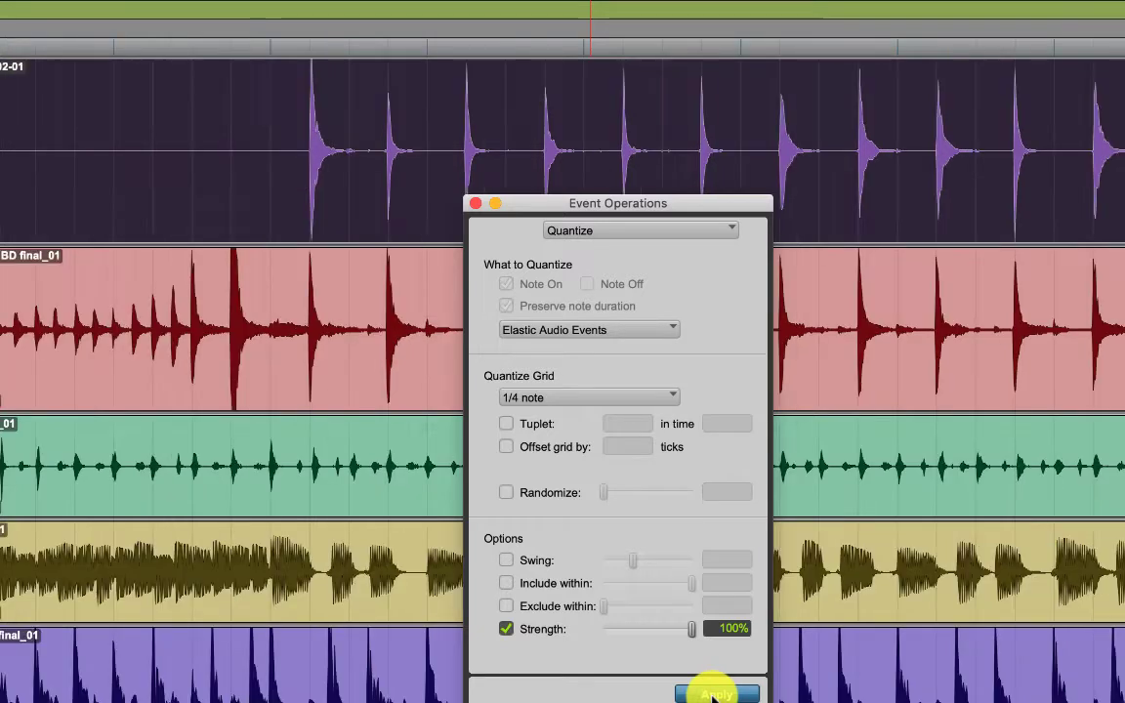
key(super+bracketleft)
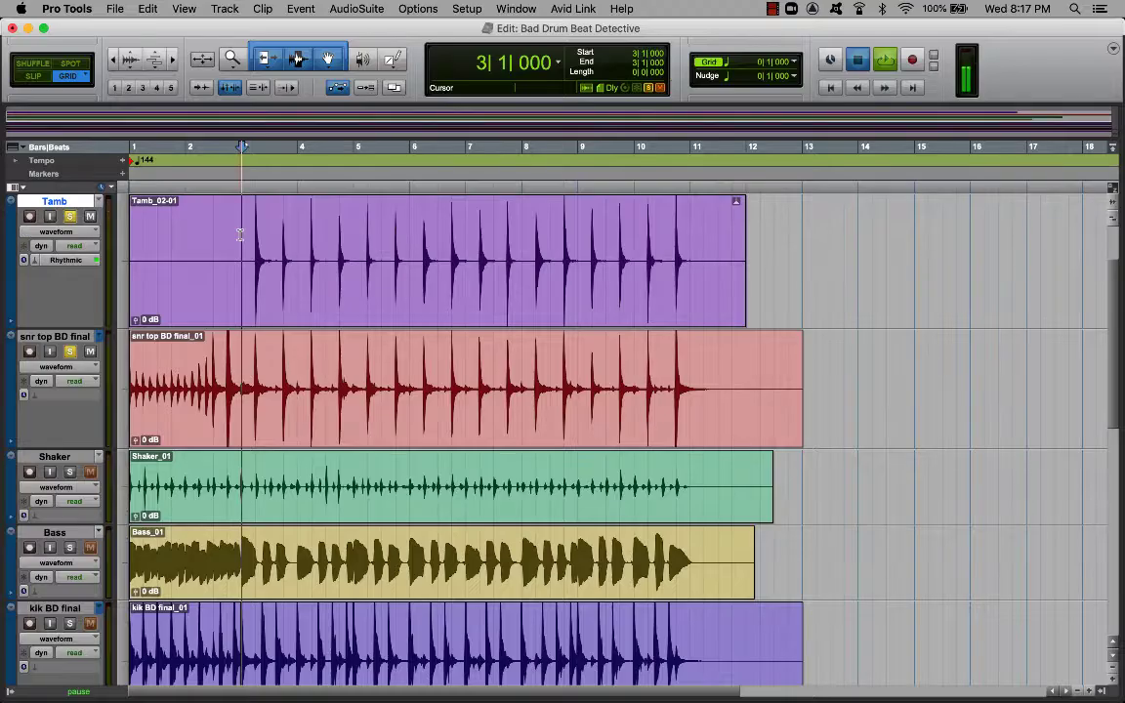
key(space)
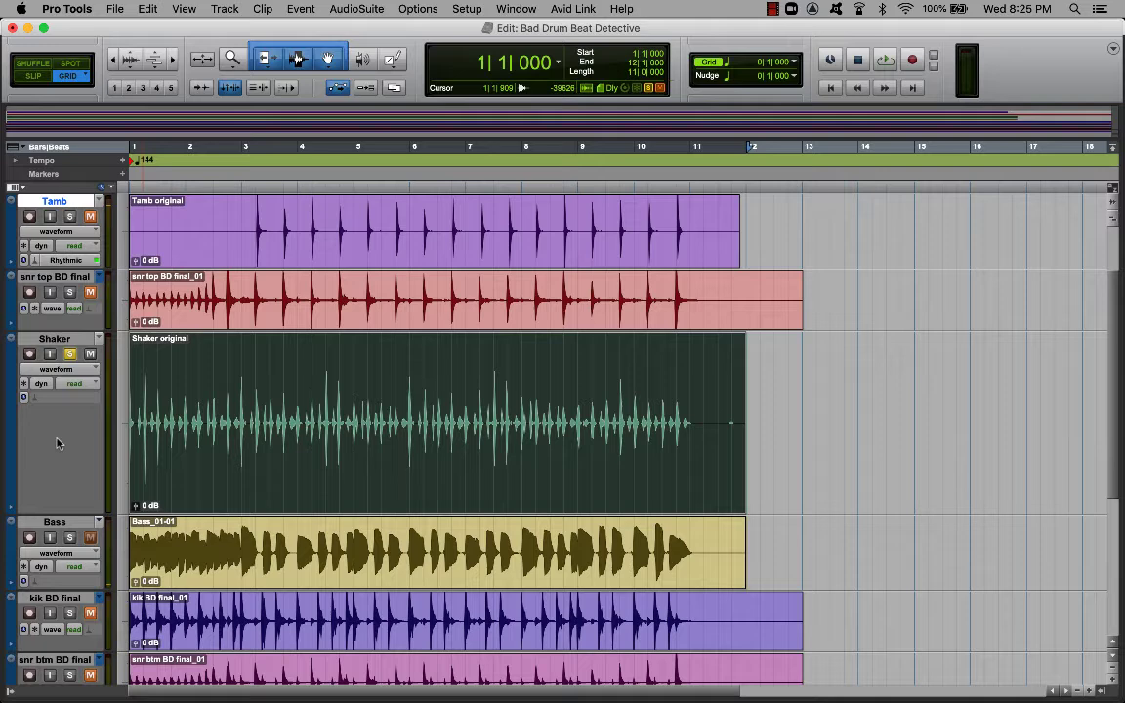
- Play back the quantized tambourine, then stop and select the Shaker track
key(space)
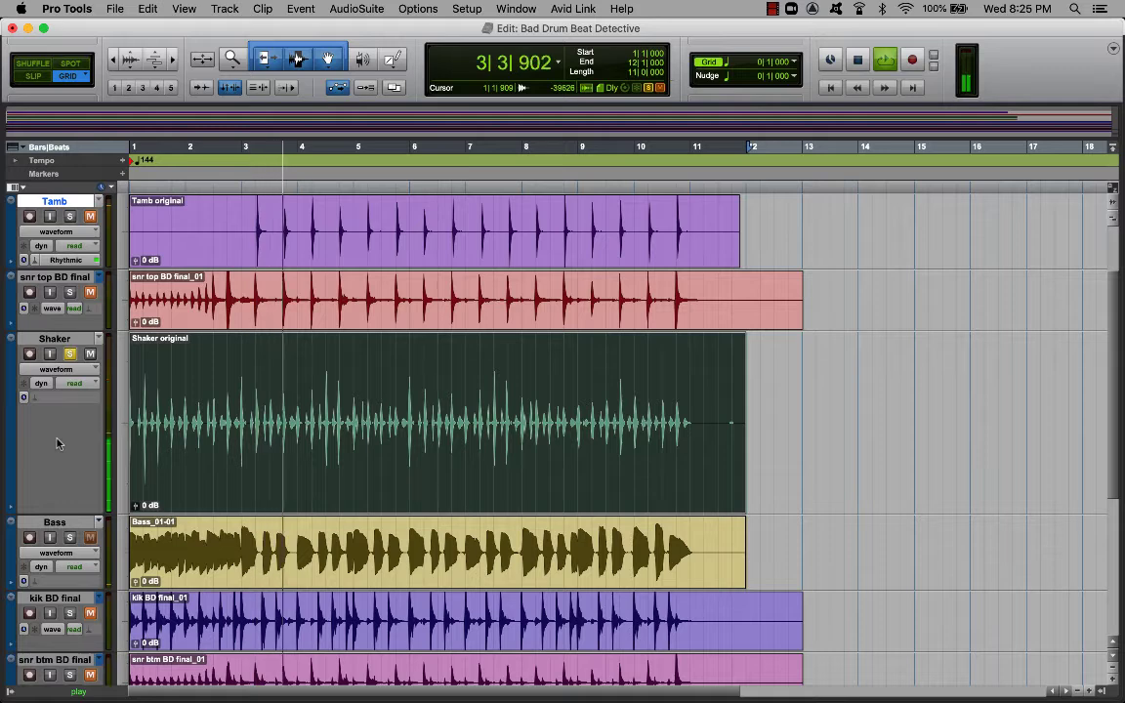
click(56, 439)
key(space)
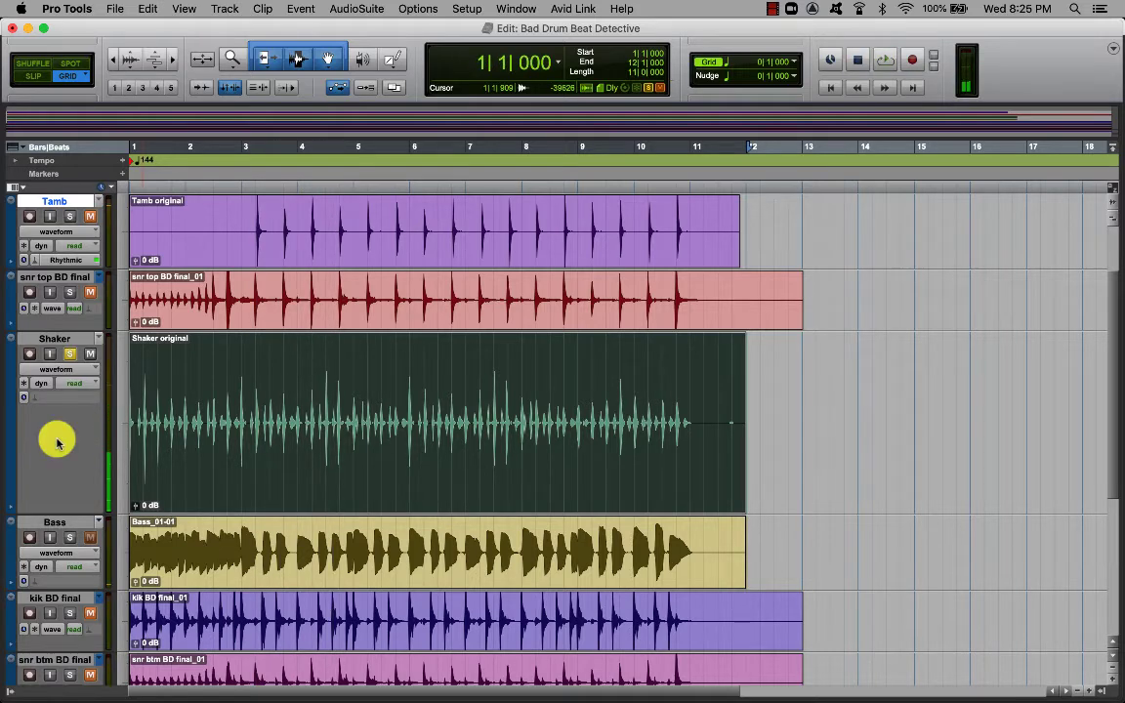
- Set the Shaker track to Rhythmic Elastic Audio and bring up the Quantize settings
drag(34, 399, 51, 441)
click(177, 190)
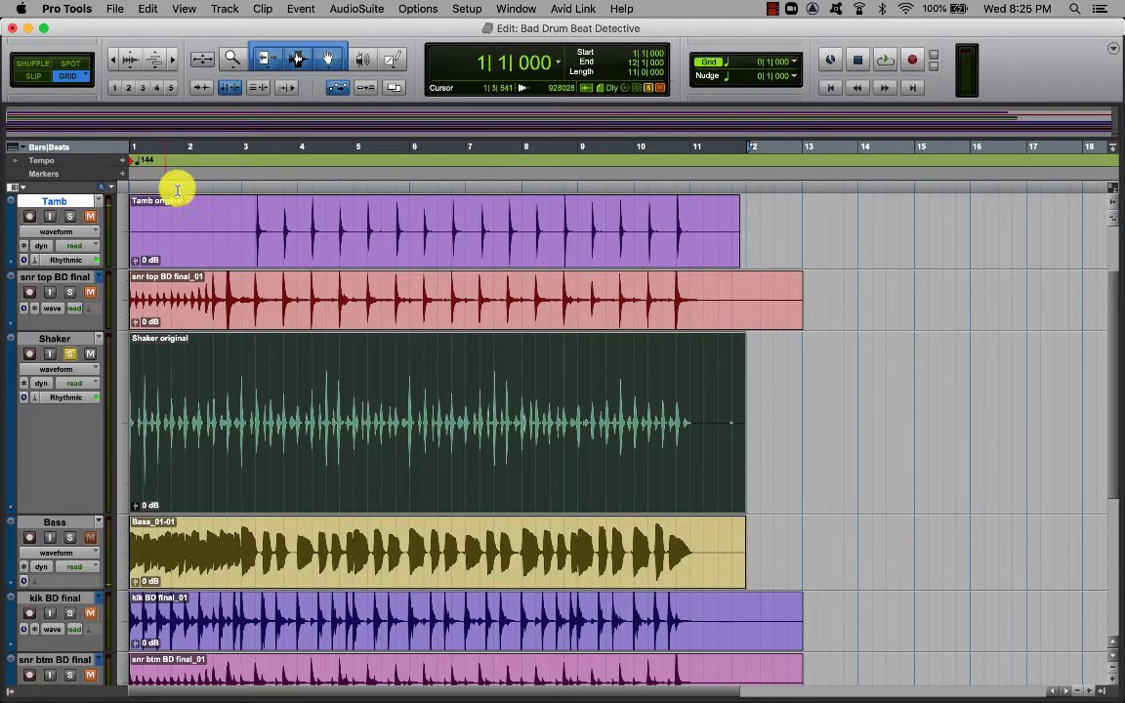
click(293, 10)
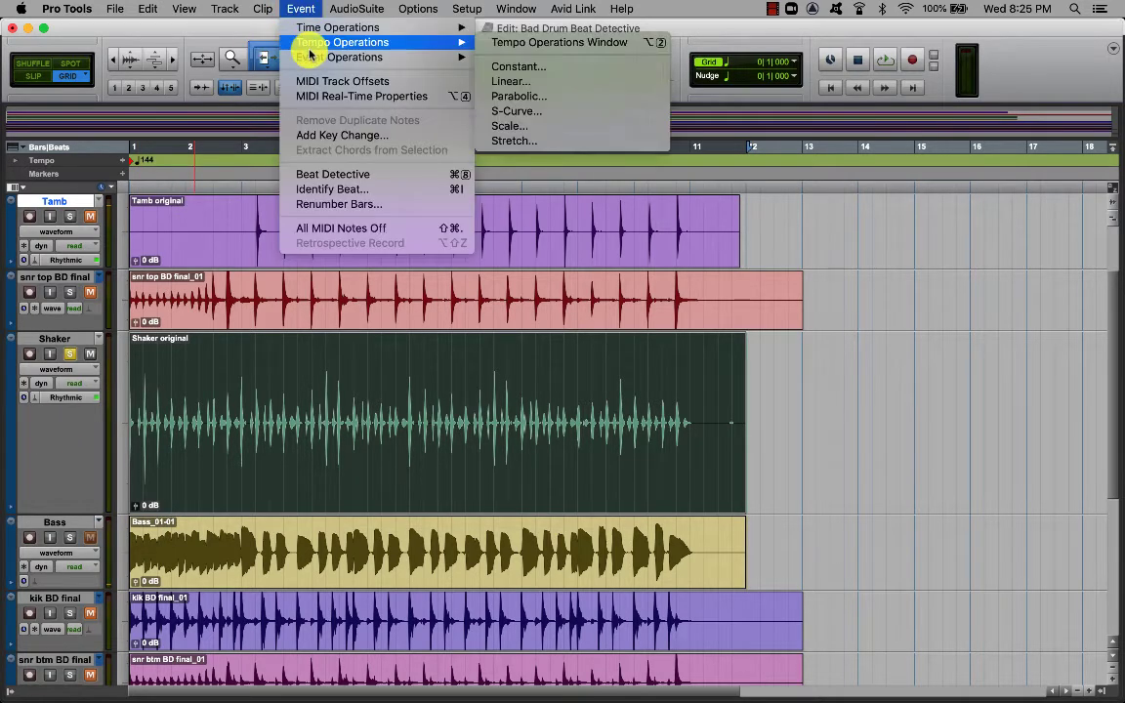
mouse_move(302, 57)
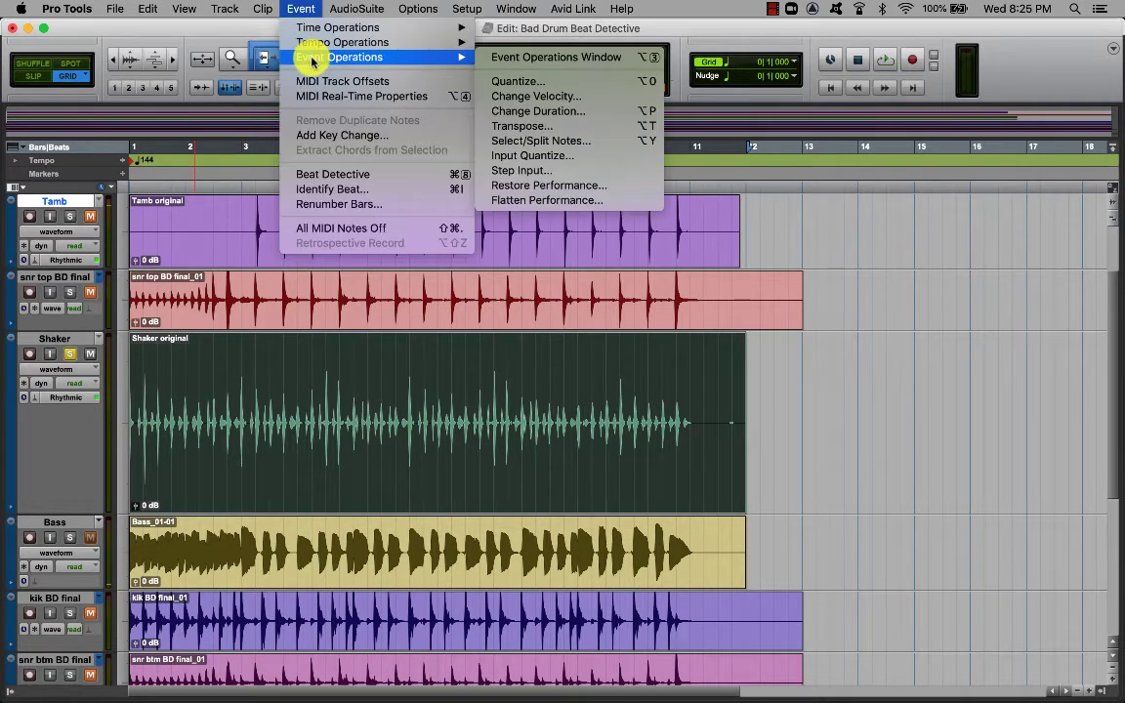
click(502, 81)
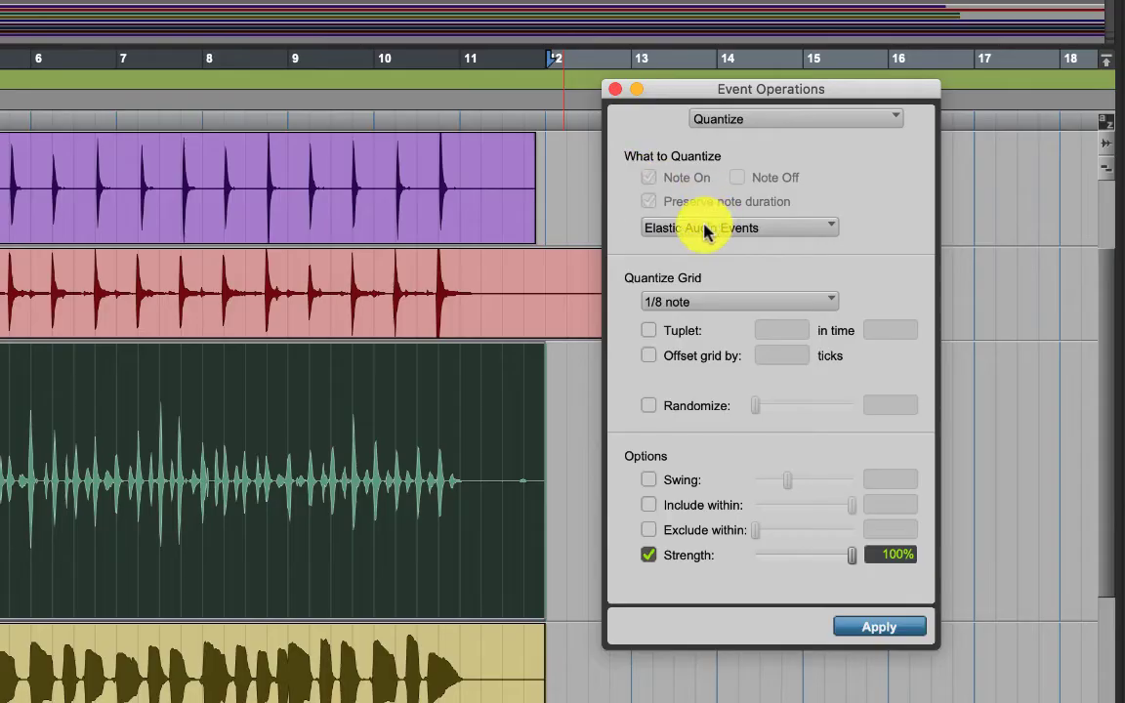
- Quantize the Shaker hits to a 1/8-note grid at 100% strength
click(660, 301)
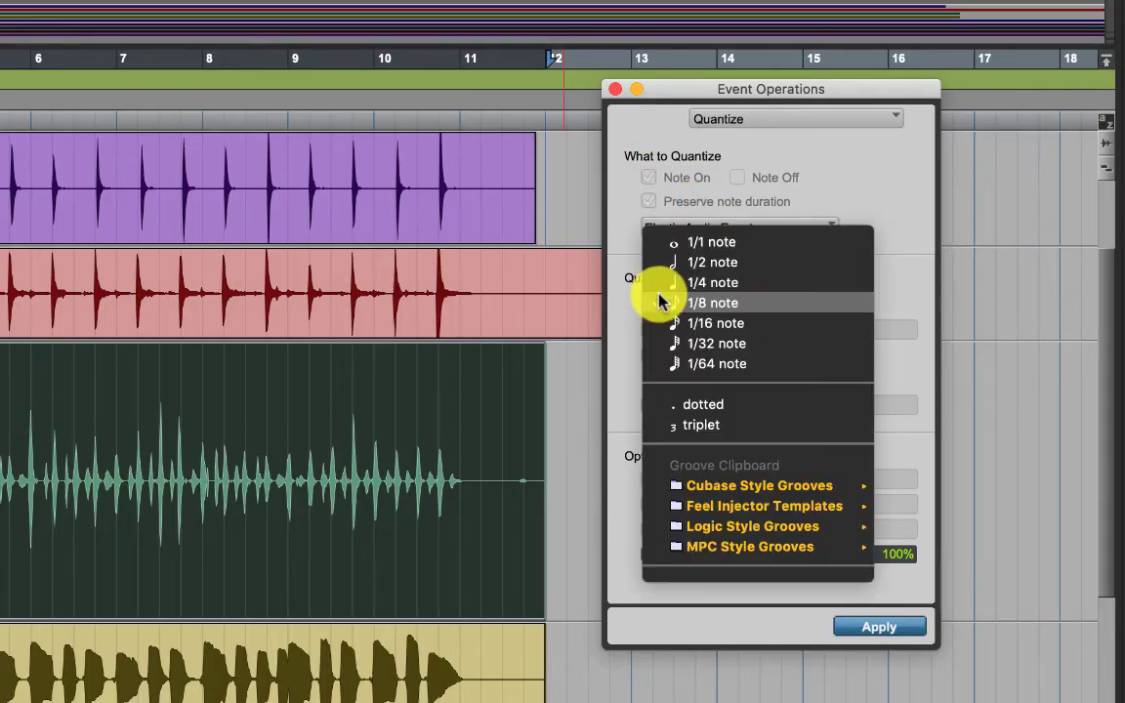
click(716, 304)
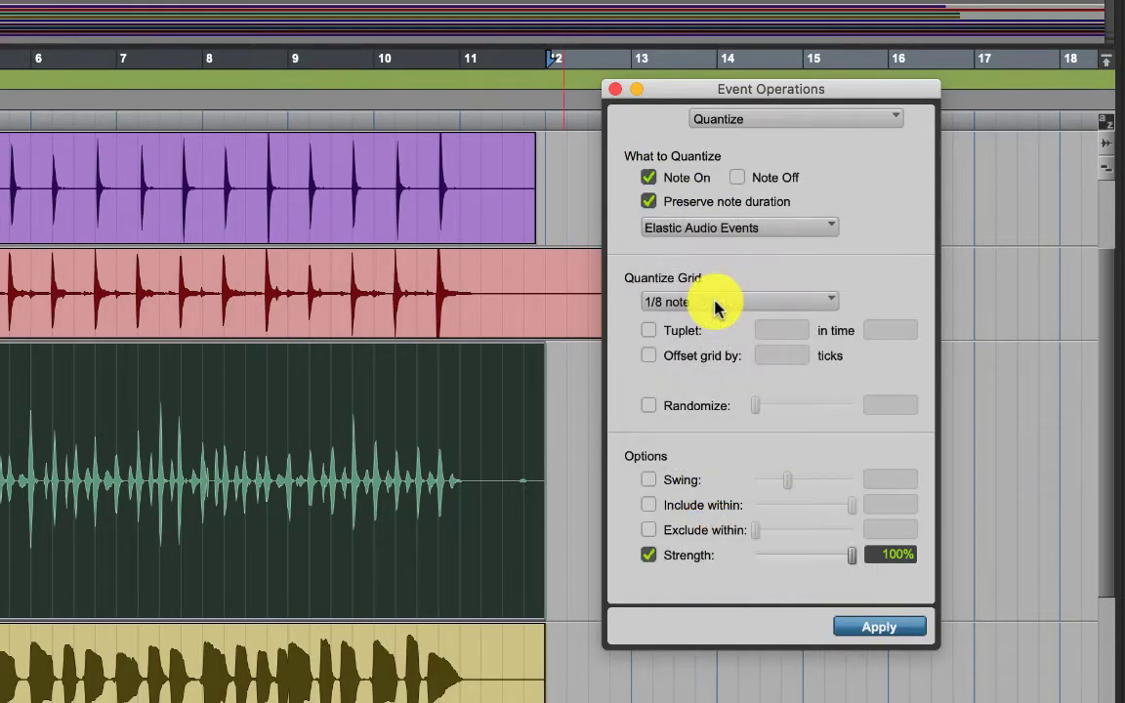
click(649, 555)
click(858, 631)
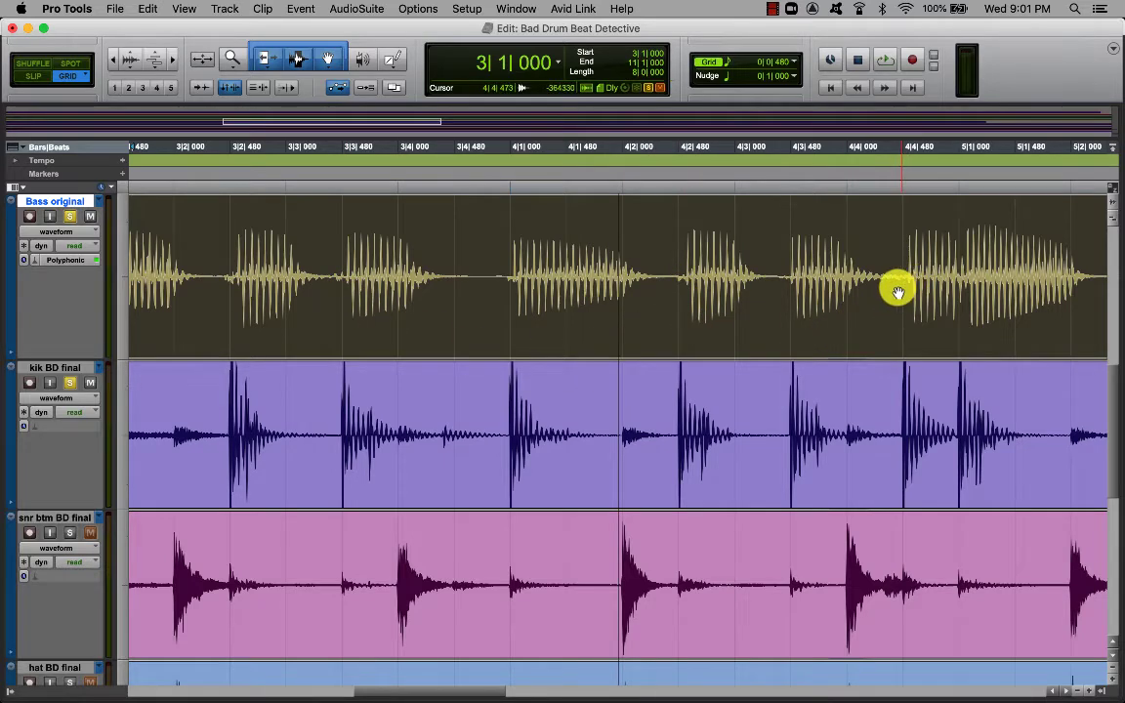
- Play the original bass against the drums, zoomed out to more bars, then stop
key(space)
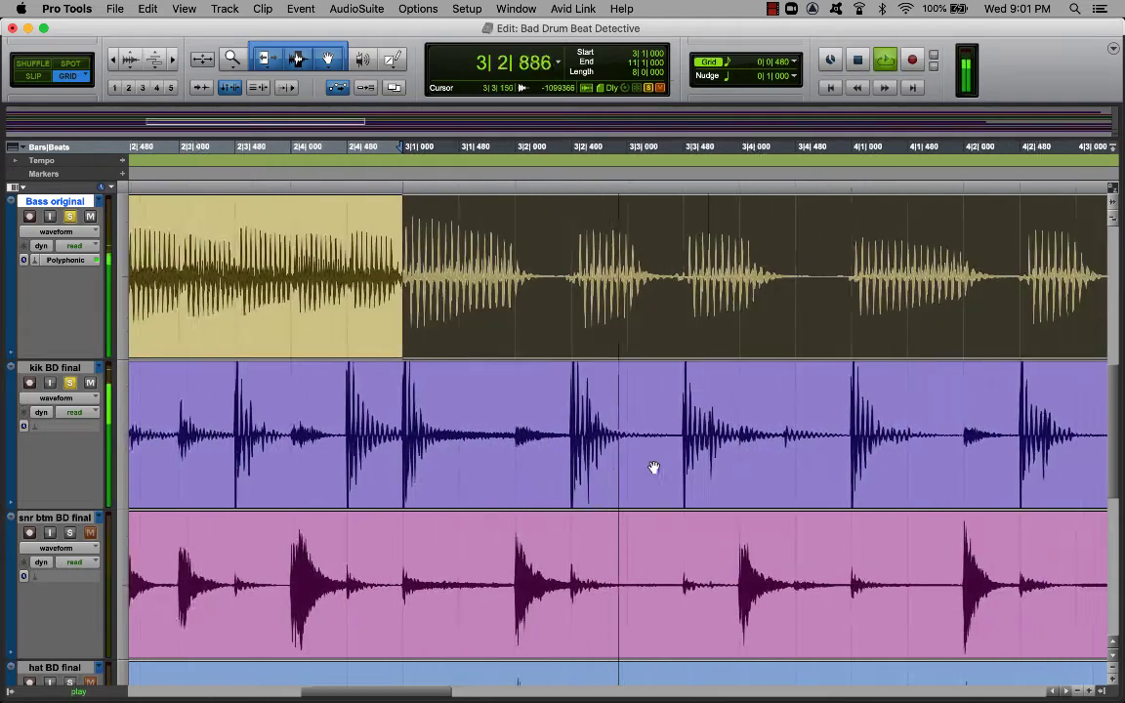
key(super+bracketleft)
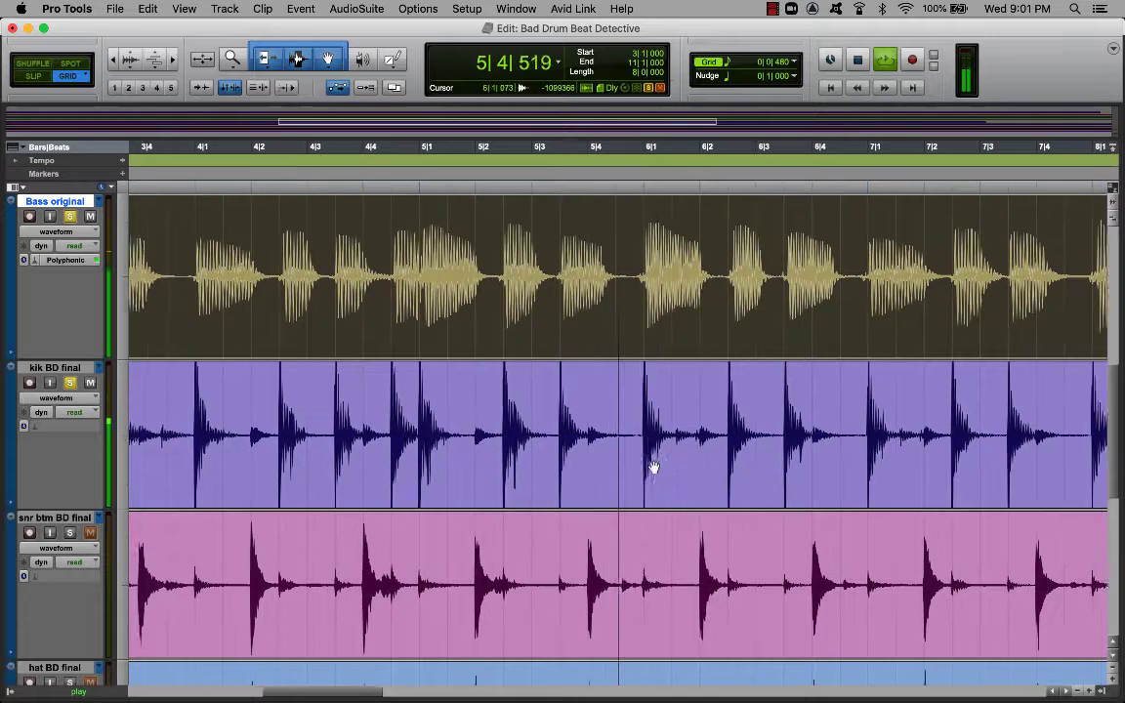
key(space)
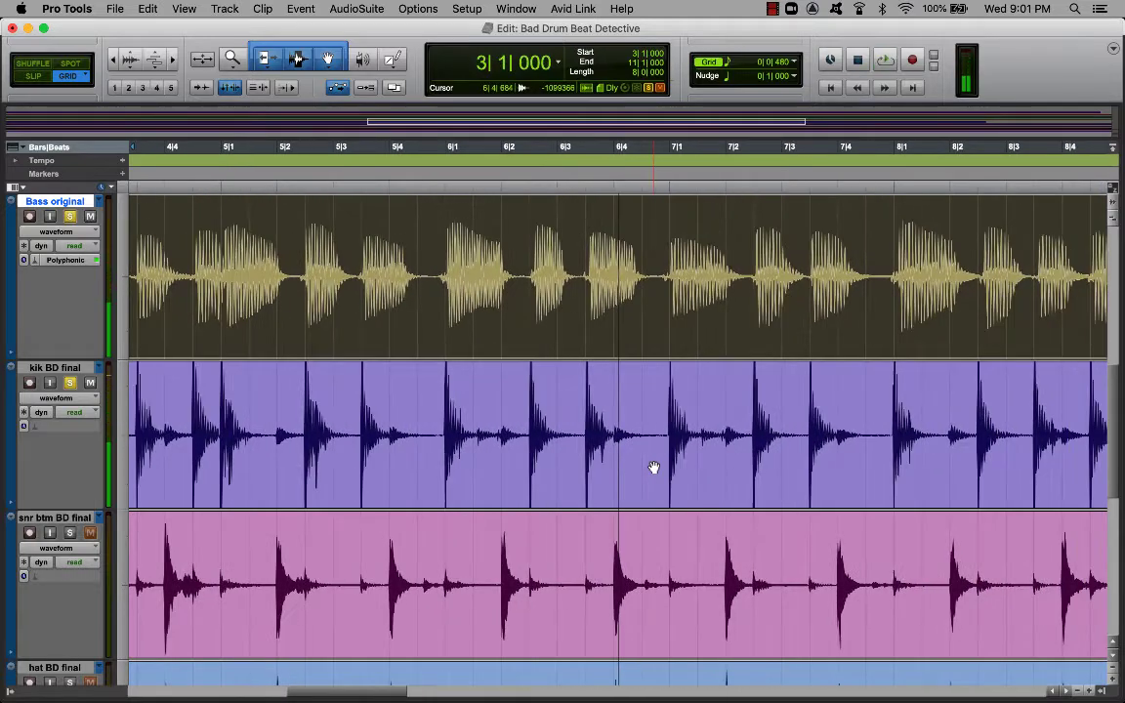
- Confirm the Bass ea track's Elastic Audio algorithm is Polyphonic and close its settings
click(39, 261)
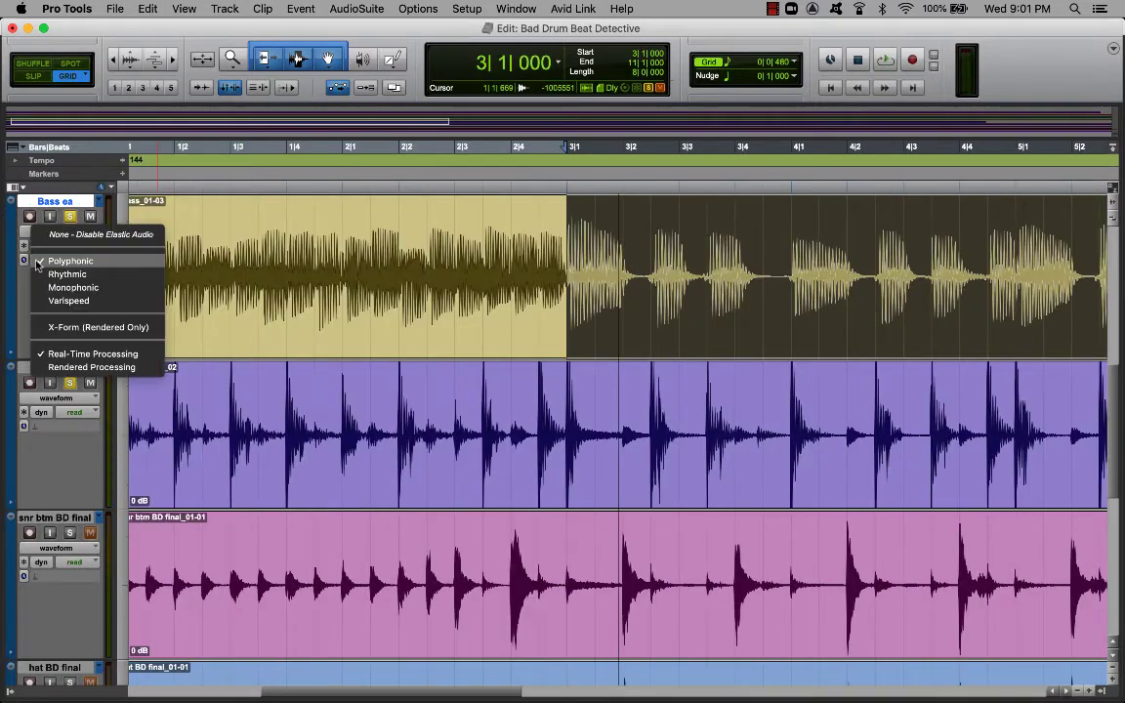
click(64, 263)
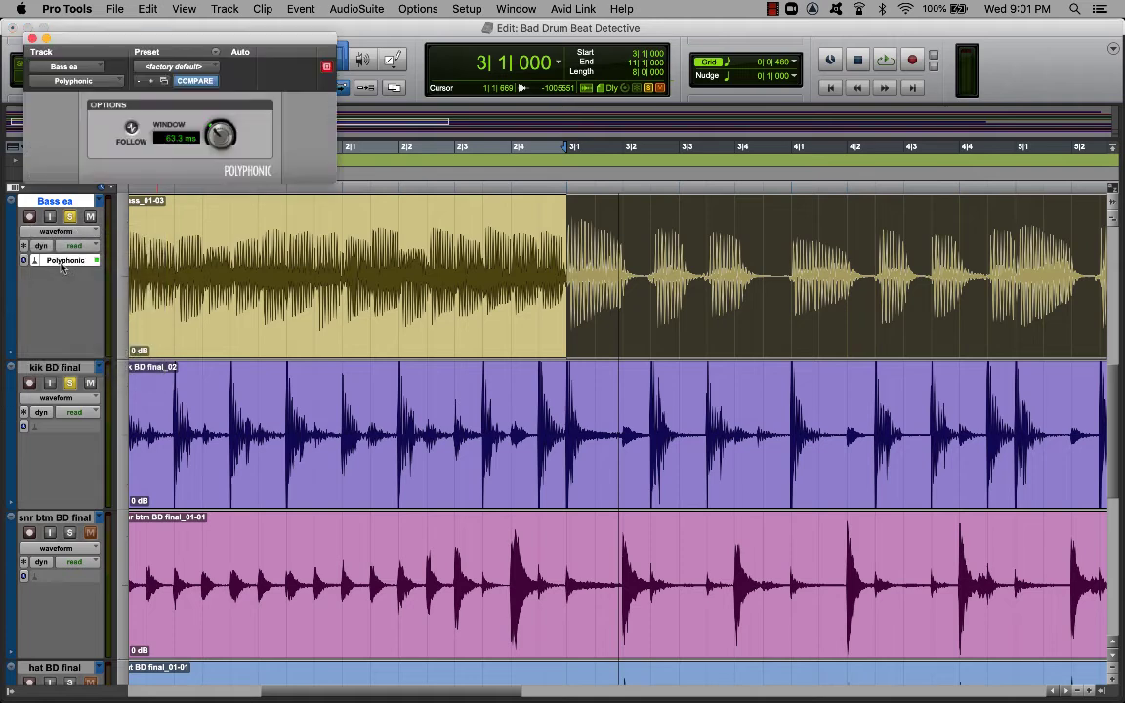
click(33, 39)
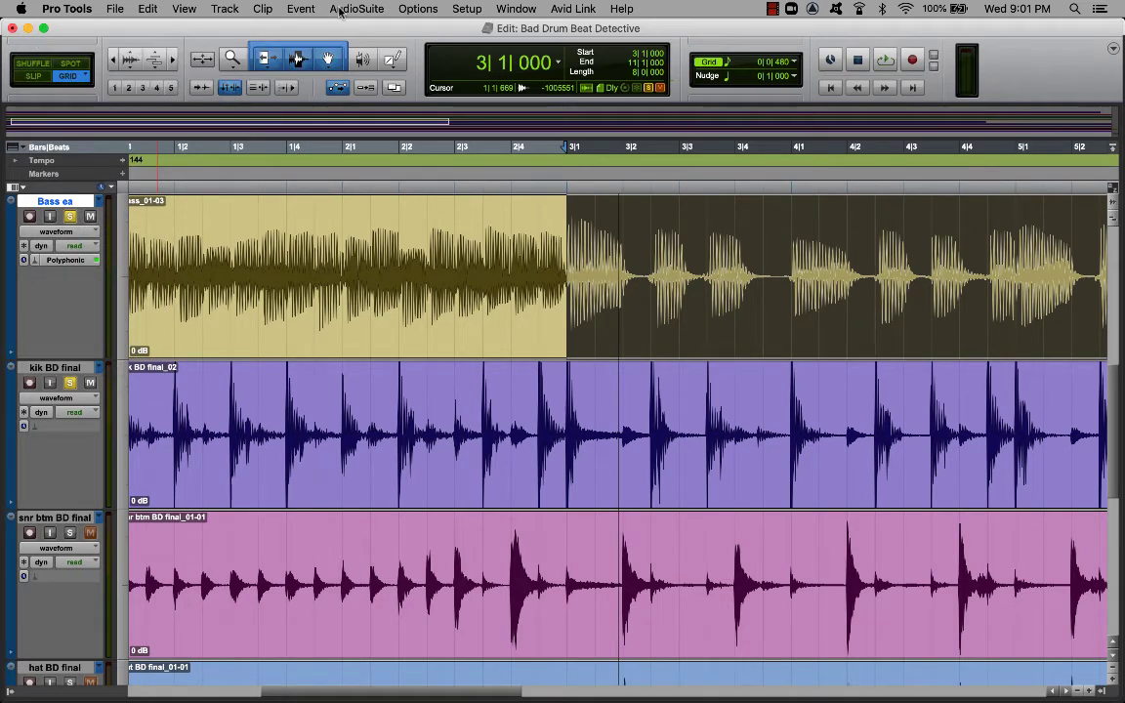
- Quantize the Bass ea clip's Elastic Audio events to a 1/8-note grid
click(293, 10)
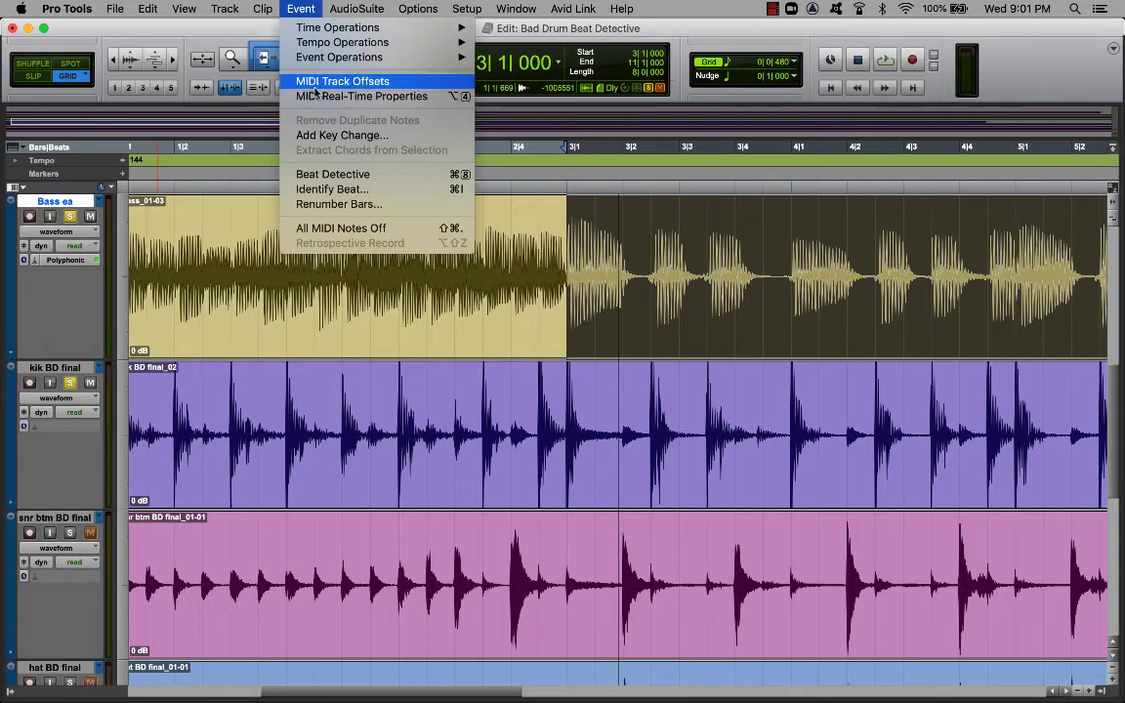
mouse_move(344, 61)
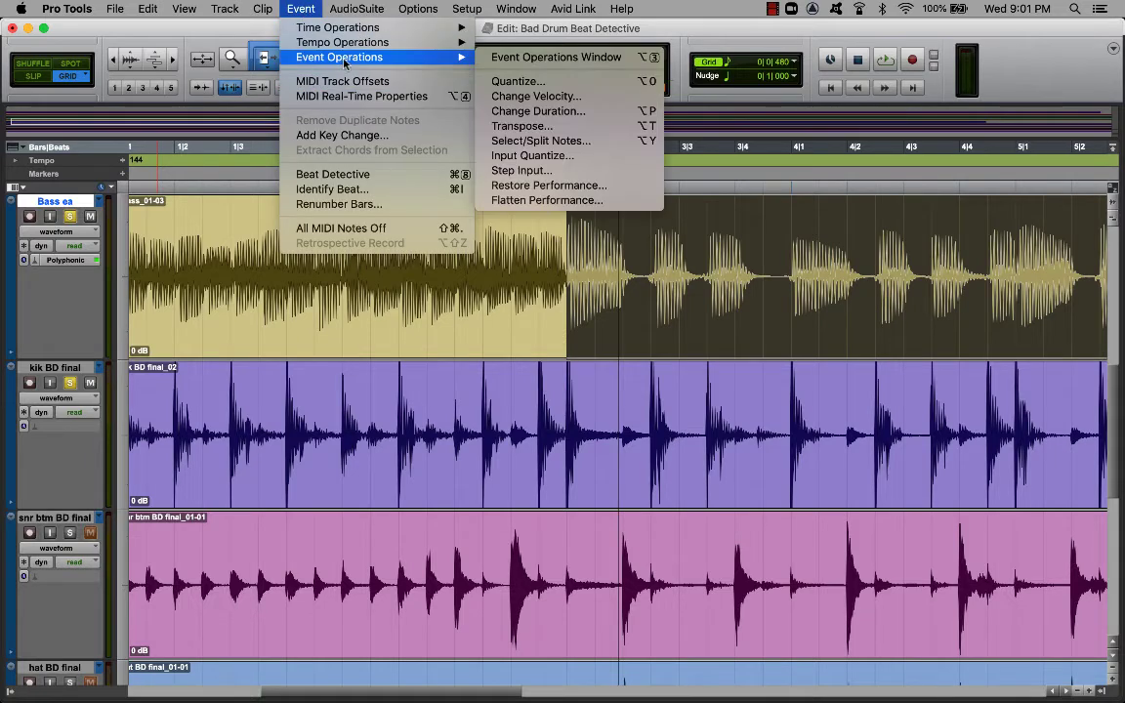
click(515, 81)
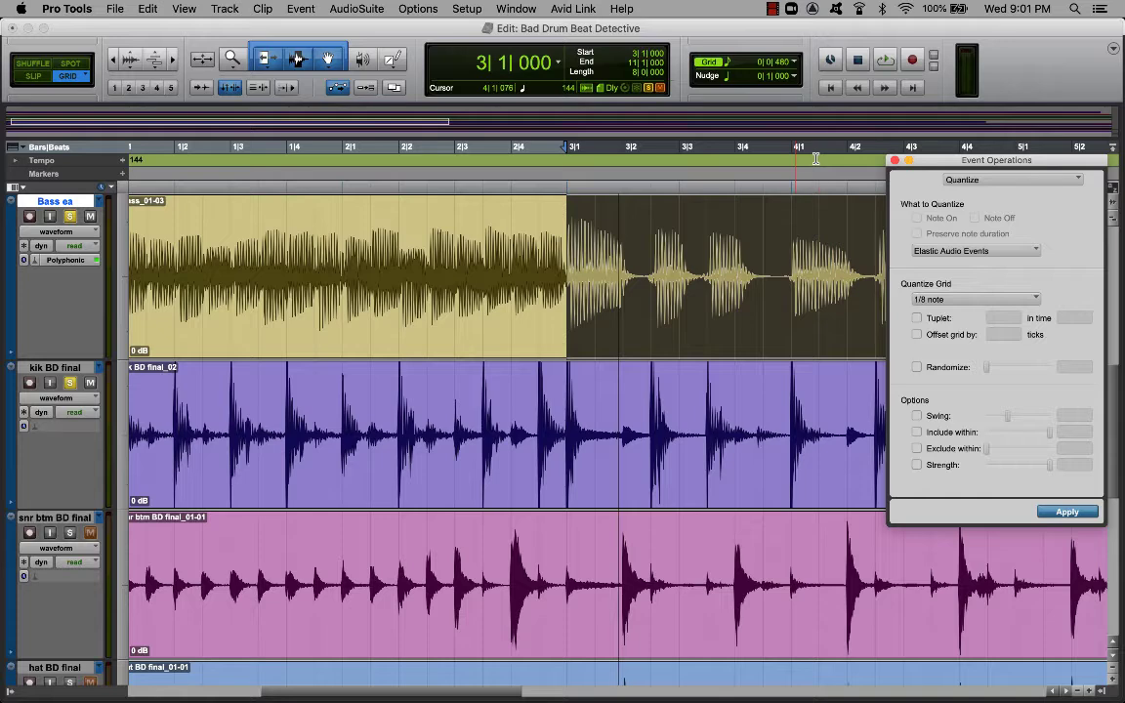
drag(962, 169, 413, 202)
click(408, 334)
click(409, 334)
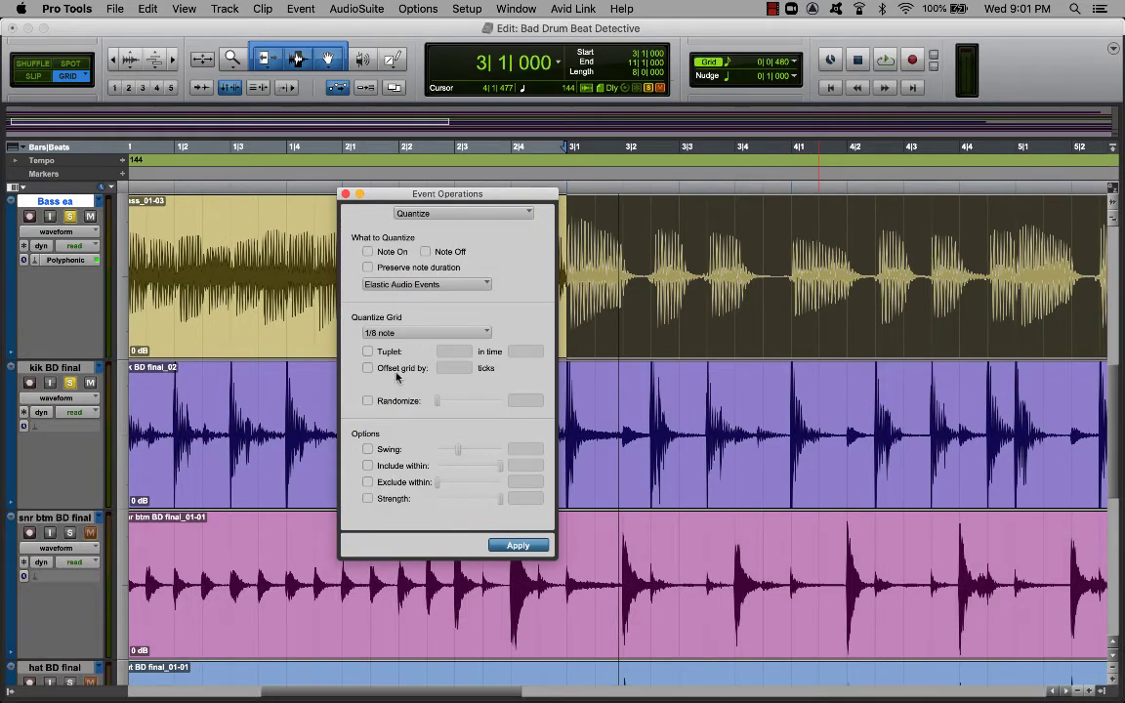
click(520, 546)
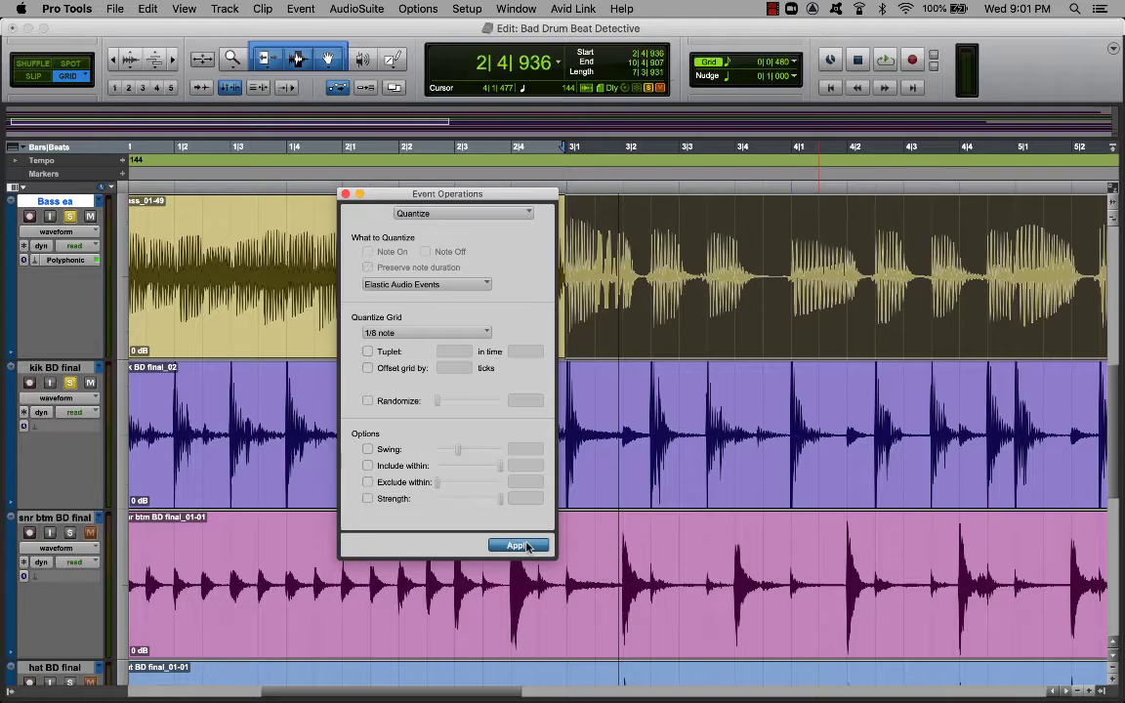
- Play back the quantized bass against the drums, then stop
key(space)
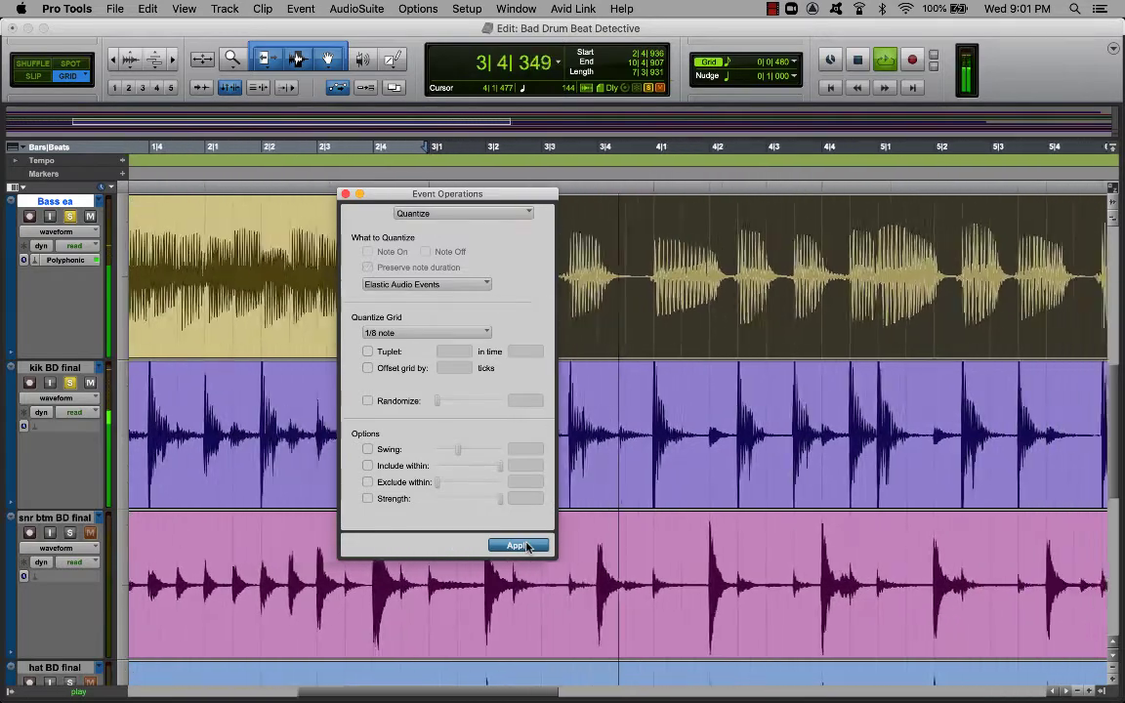
drag(482, 193, 501, 379)
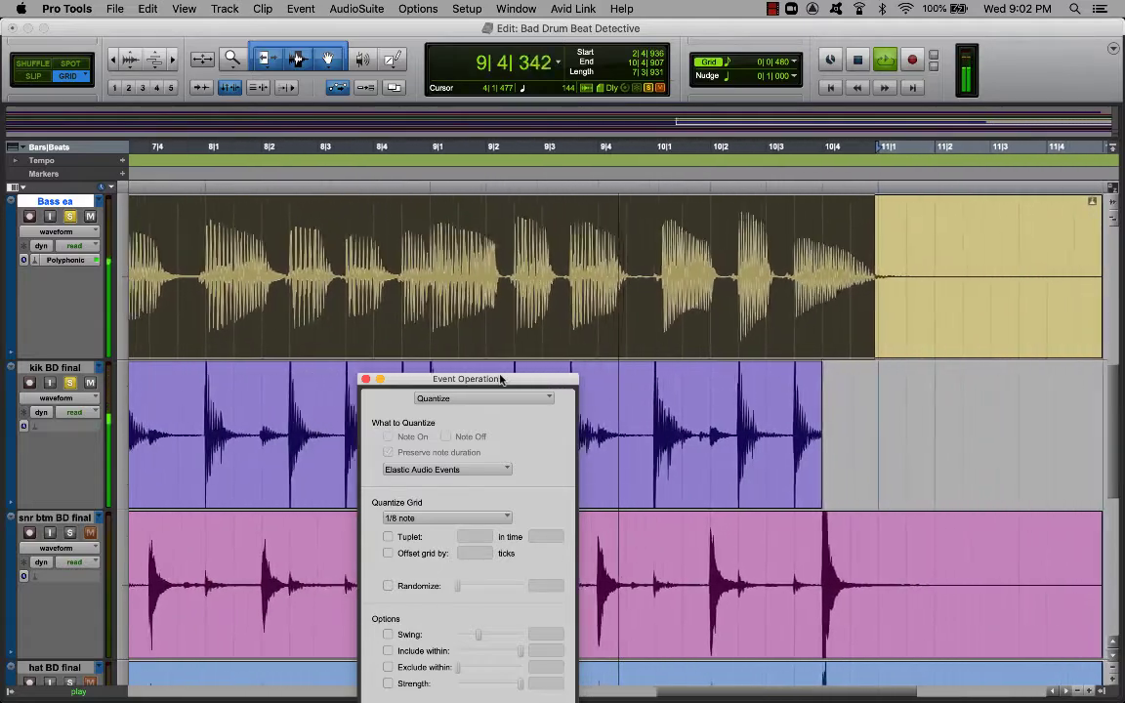
key(space)
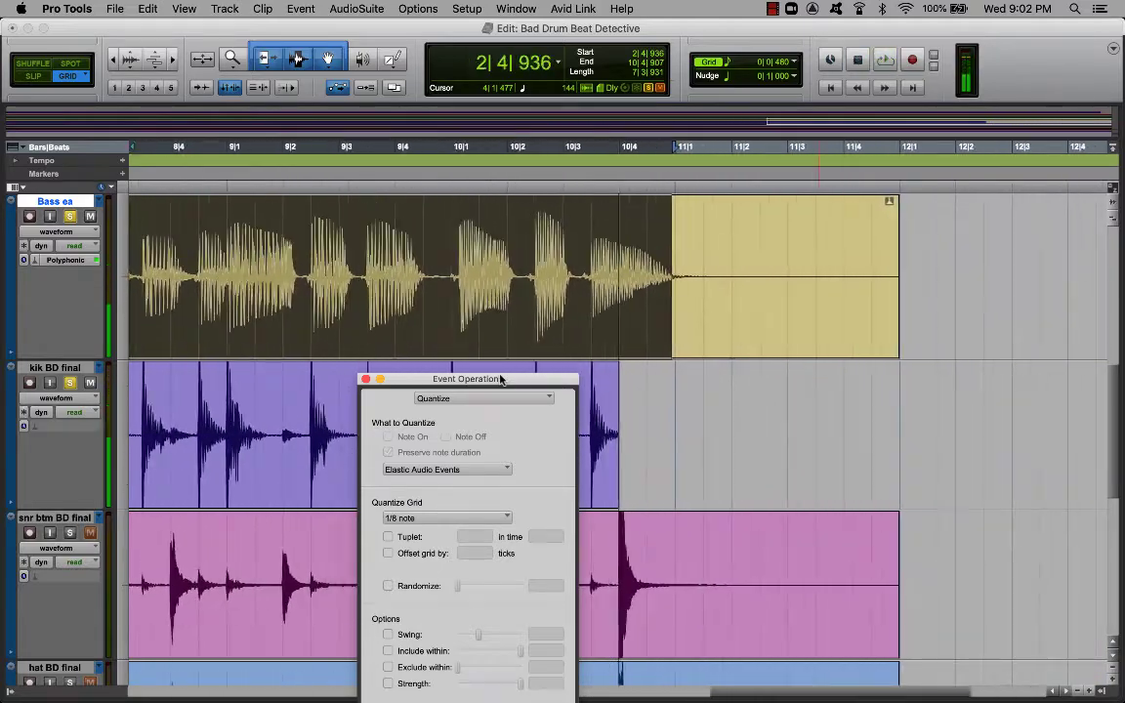
click(365, 379)
click(293, 10)
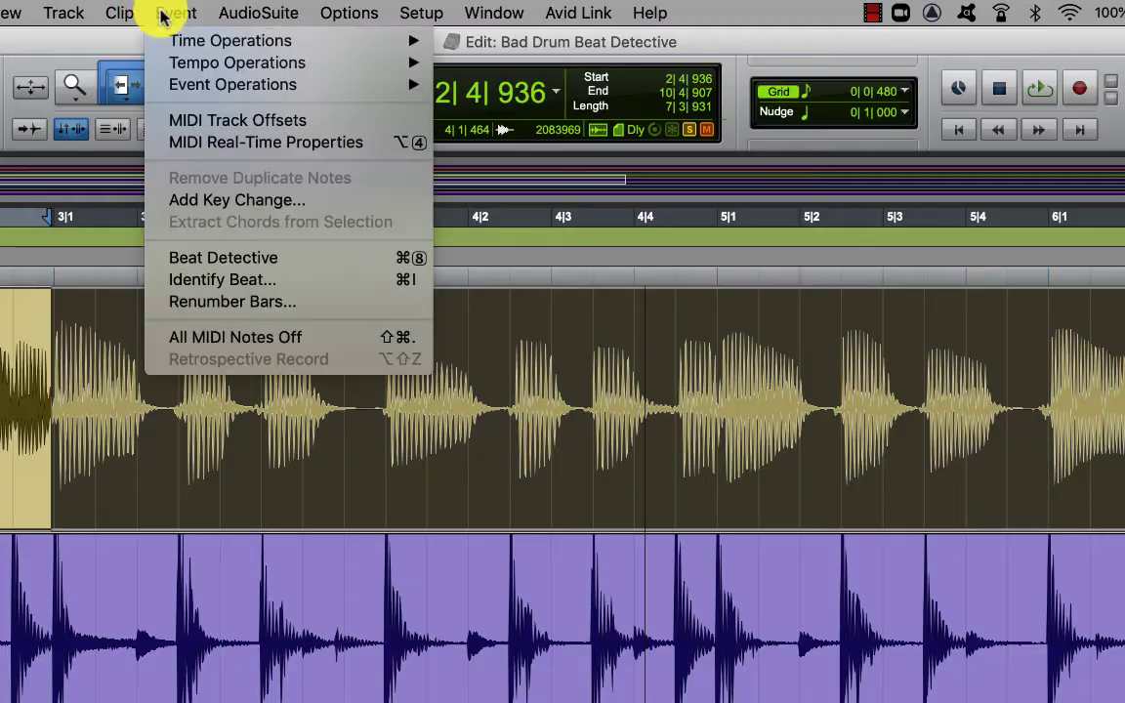
- With Beat Detective Clip Separation, detect bass hits at 56% sensitivity and separate the clip
click(205, 256)
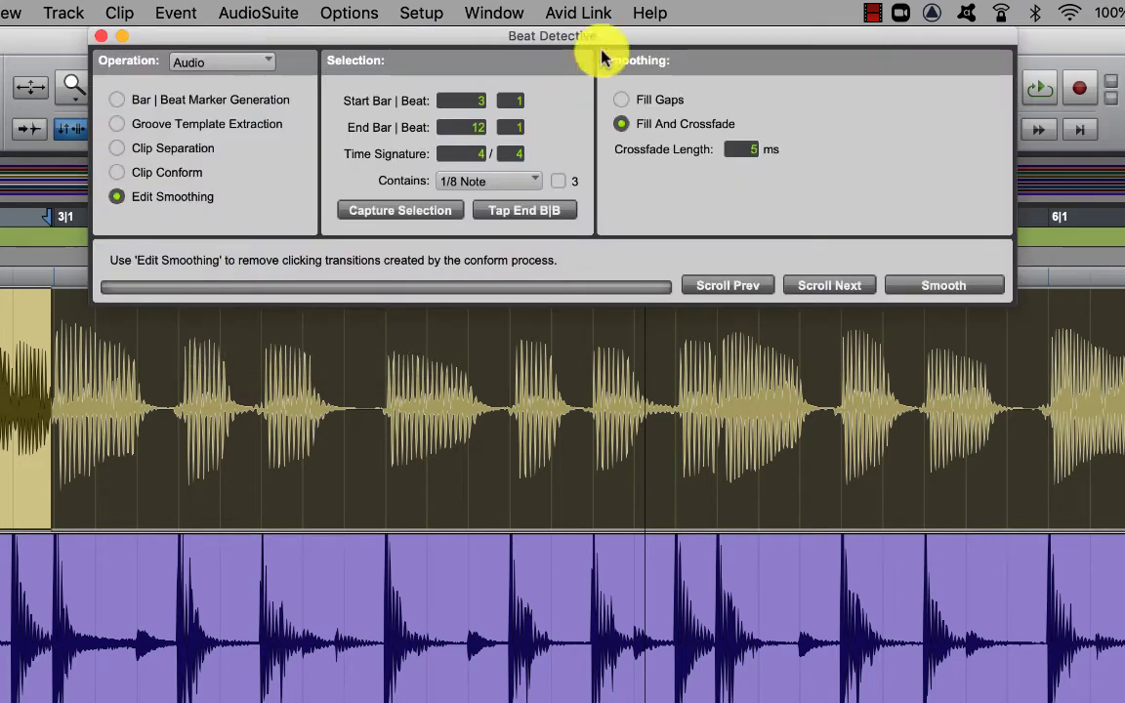
click(115, 149)
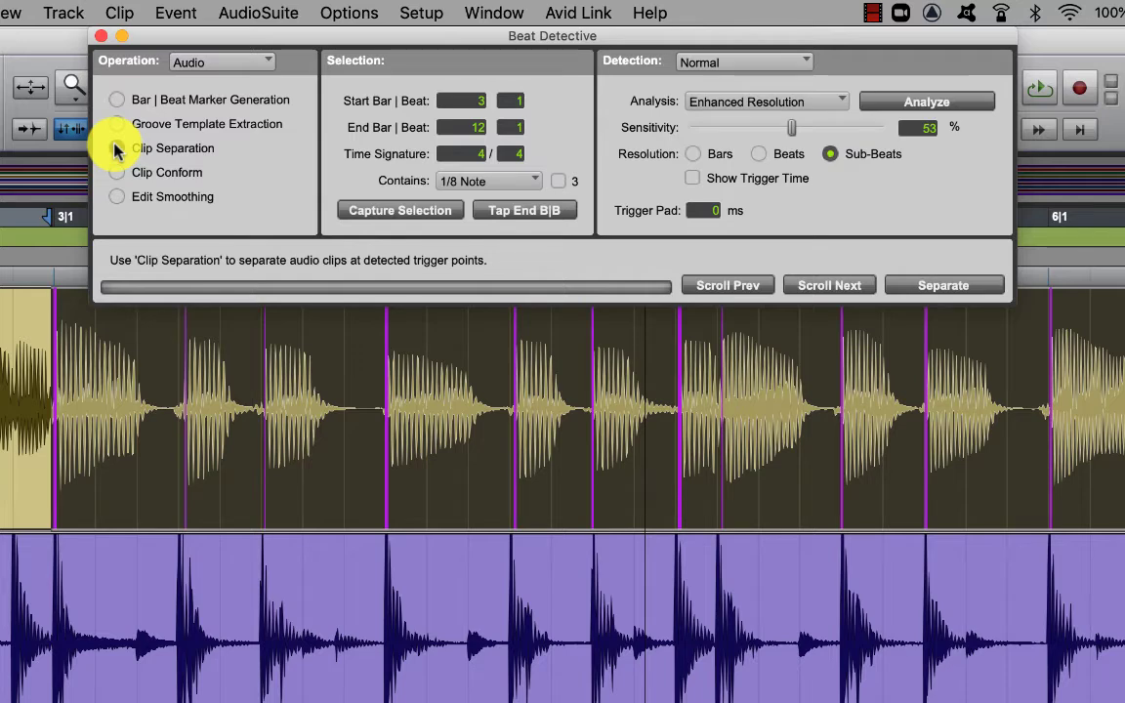
click(381, 211)
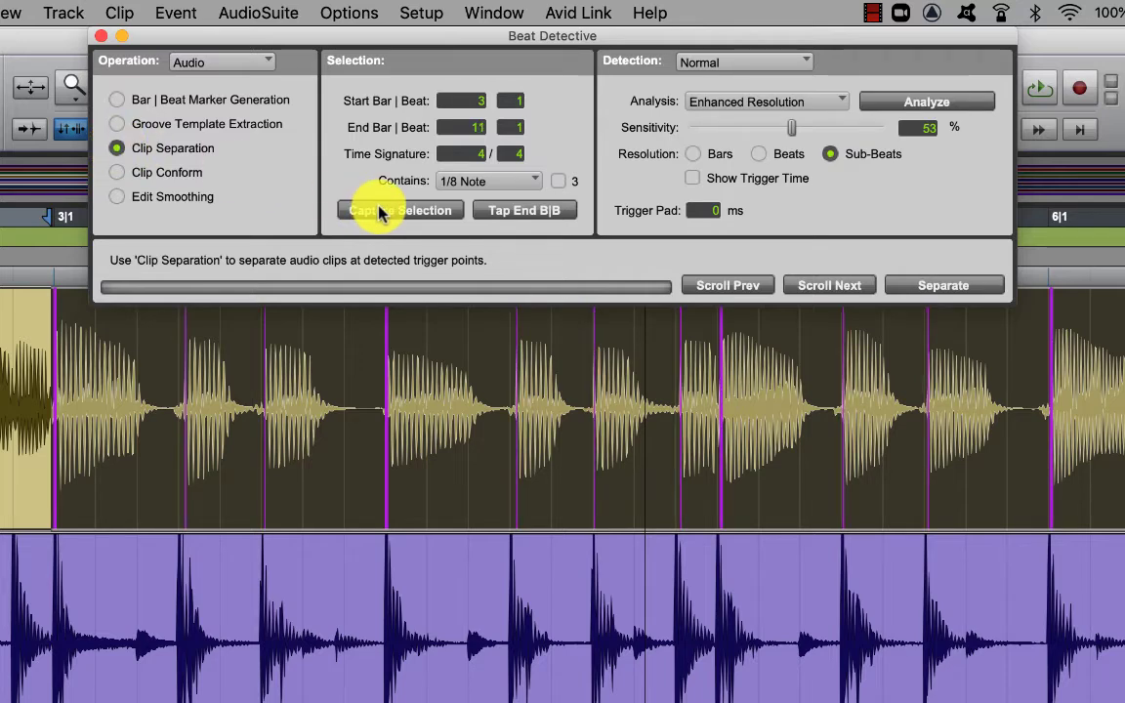
click(881, 102)
mouse_move(793, 127)
mouse_down()
mouse_move(737, 137)
mouse_move(793, 139)
mouse_up()
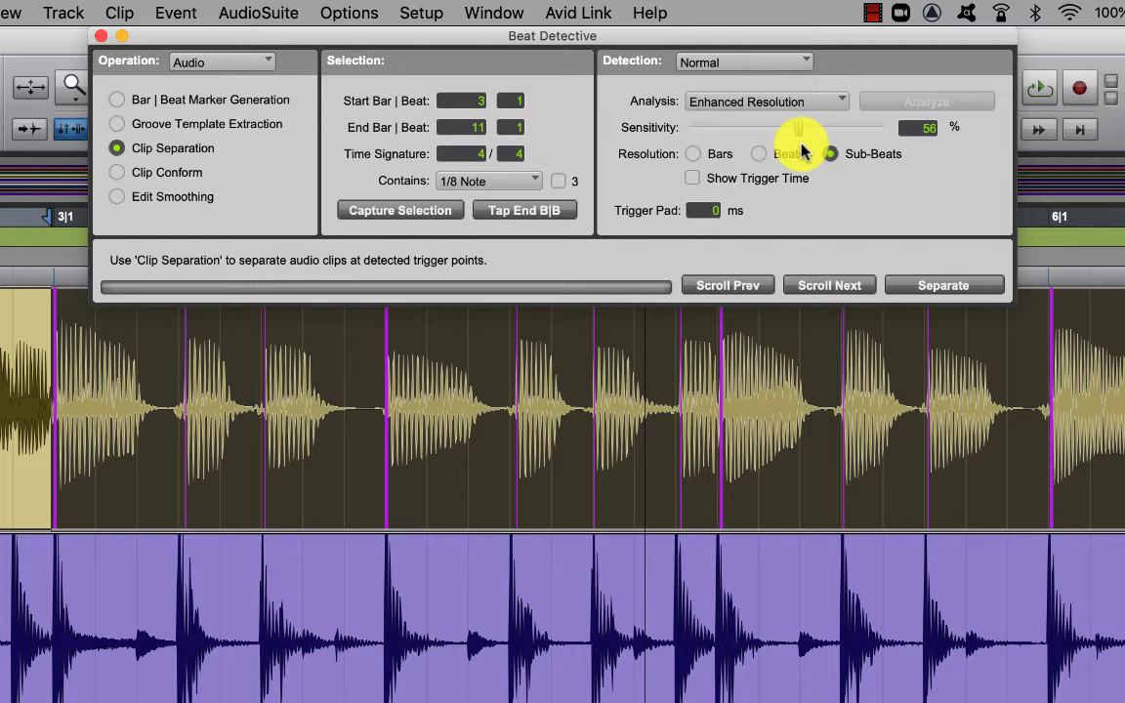
click(908, 289)
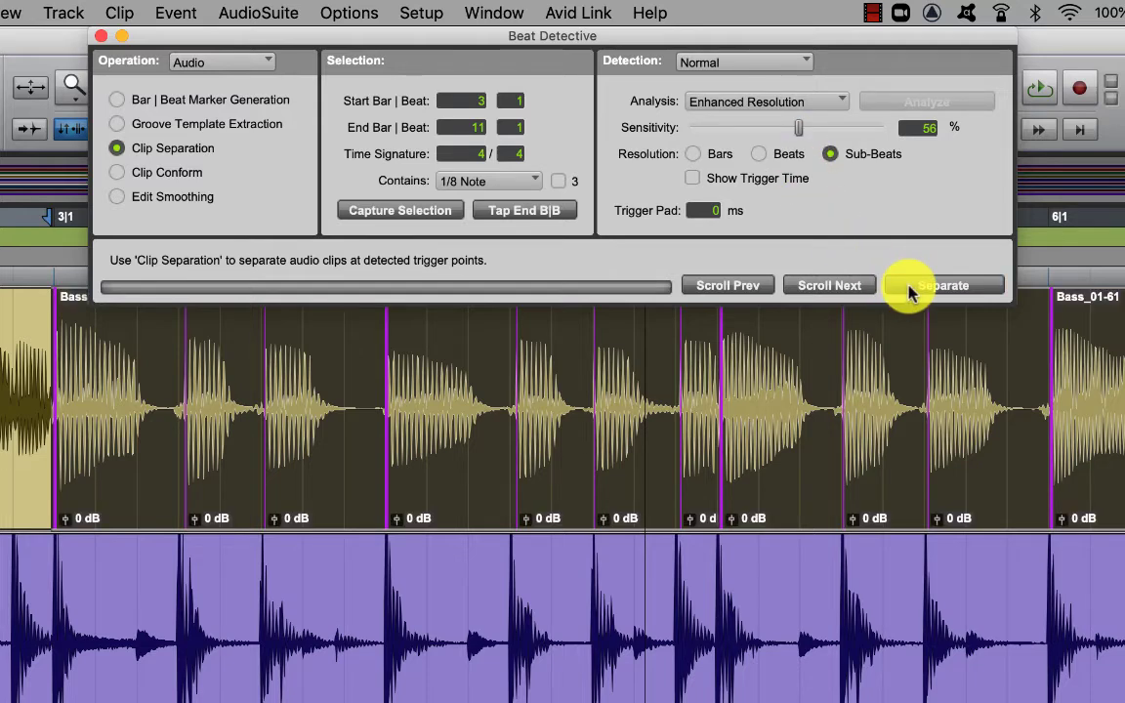
- Conform the bass pieces to the grid and smooth edits with Fill And Crossfade
click(118, 172)
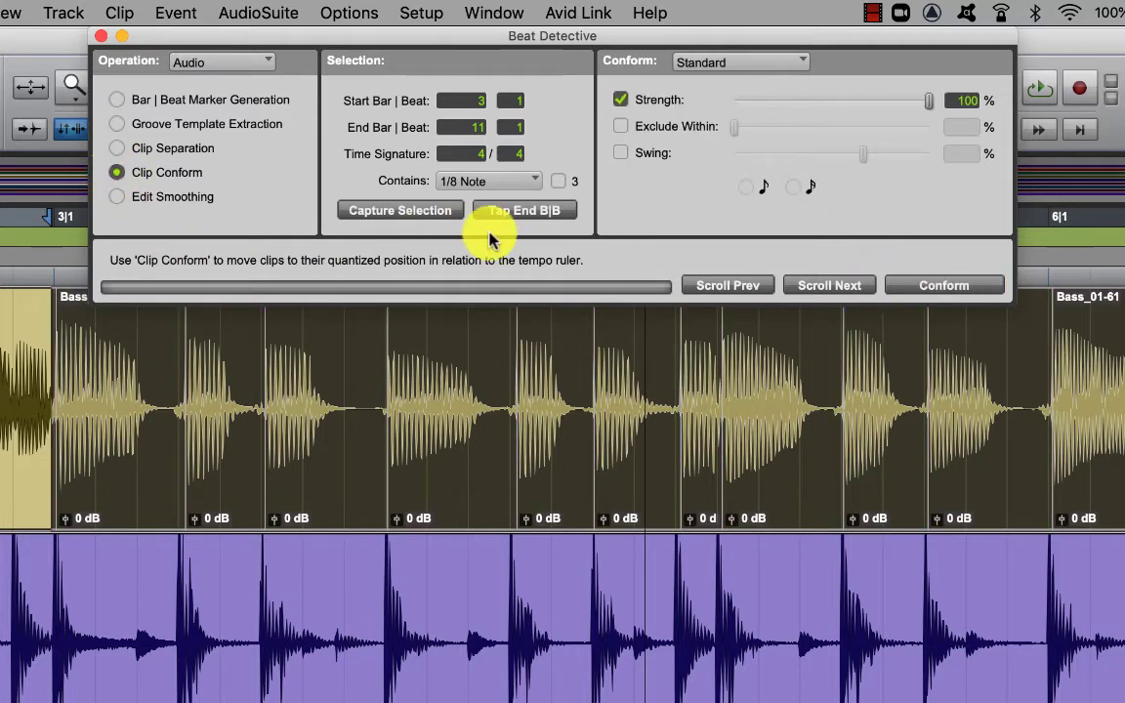
click(920, 286)
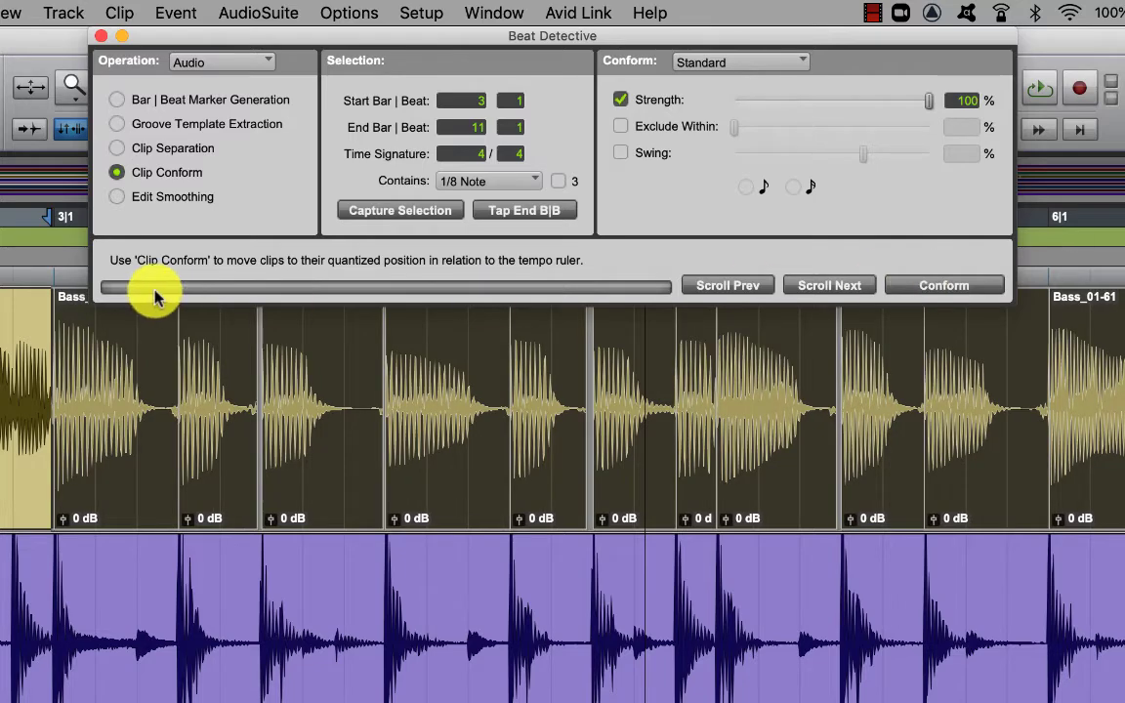
click(116, 196)
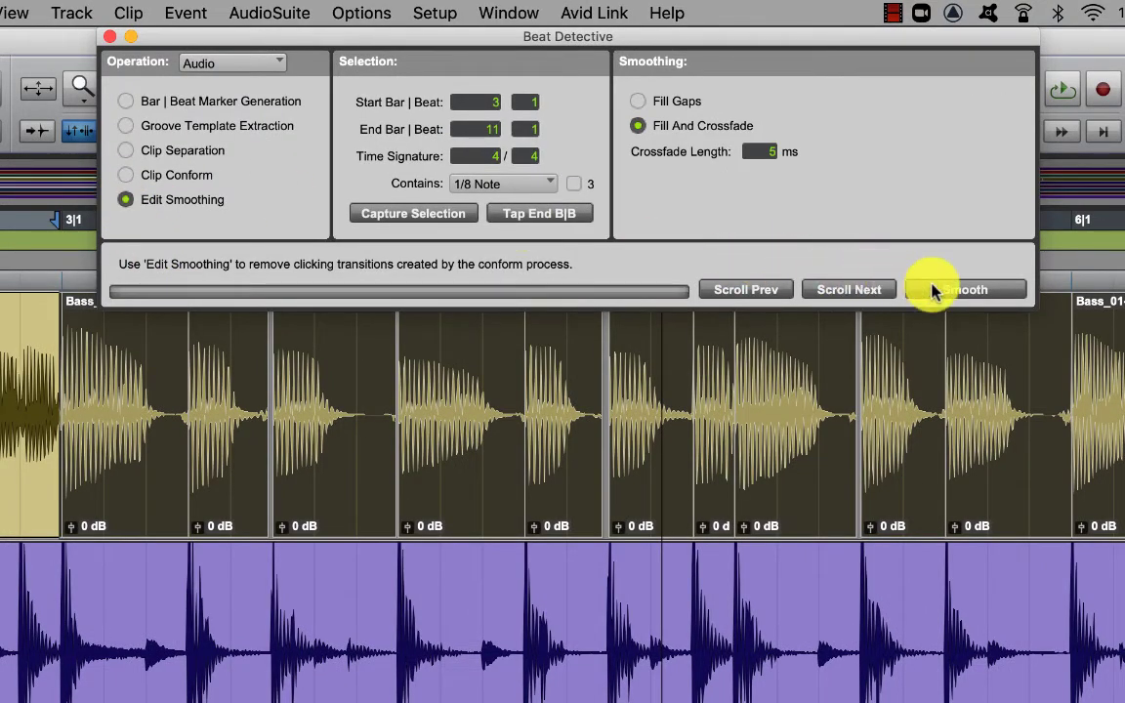
click(932, 290)
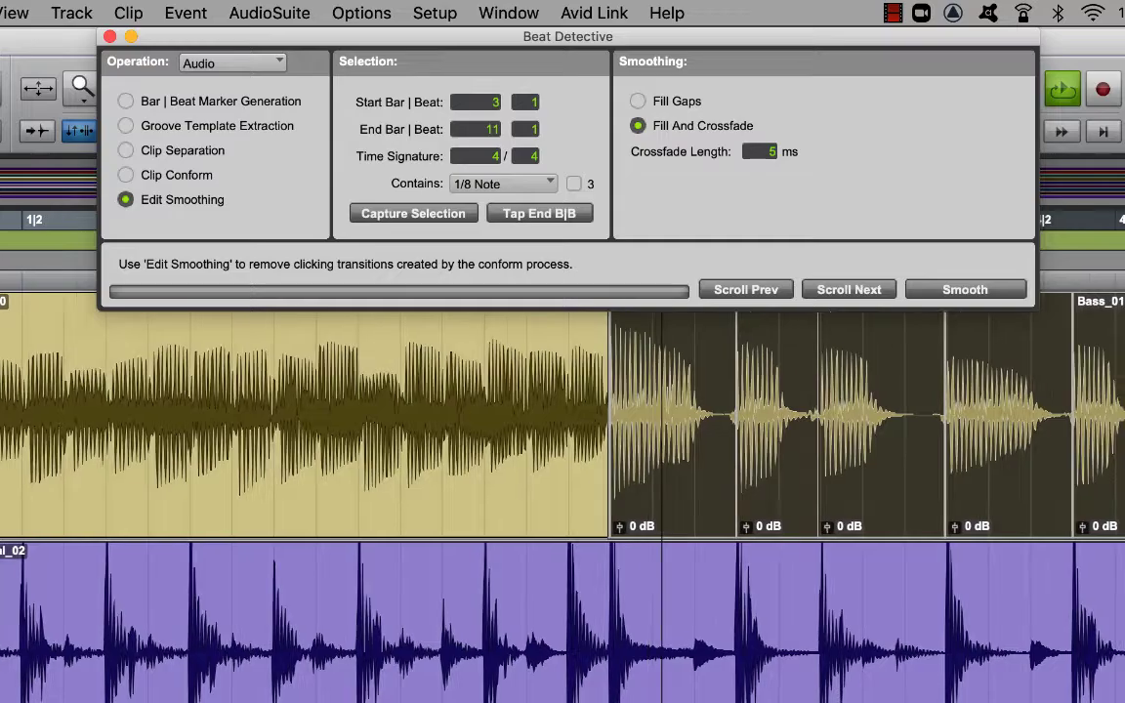